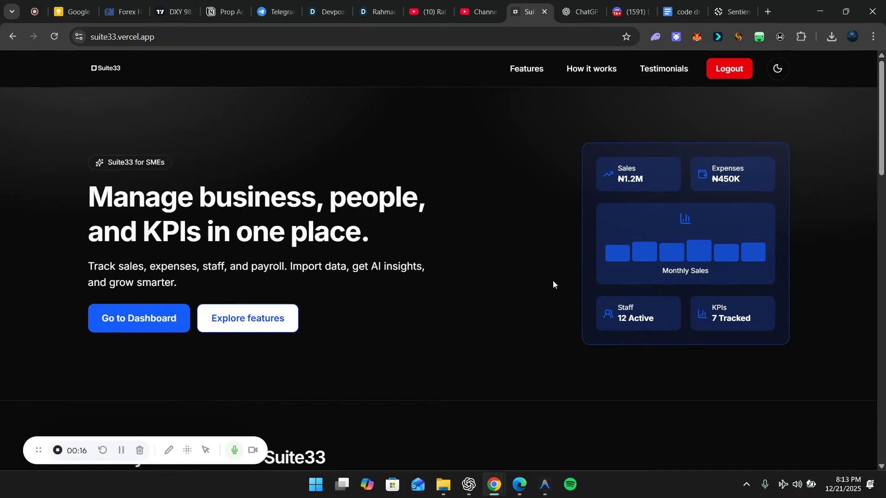
Enter the Suite33 admin dashboard
scroll(552, 281, down, 7)
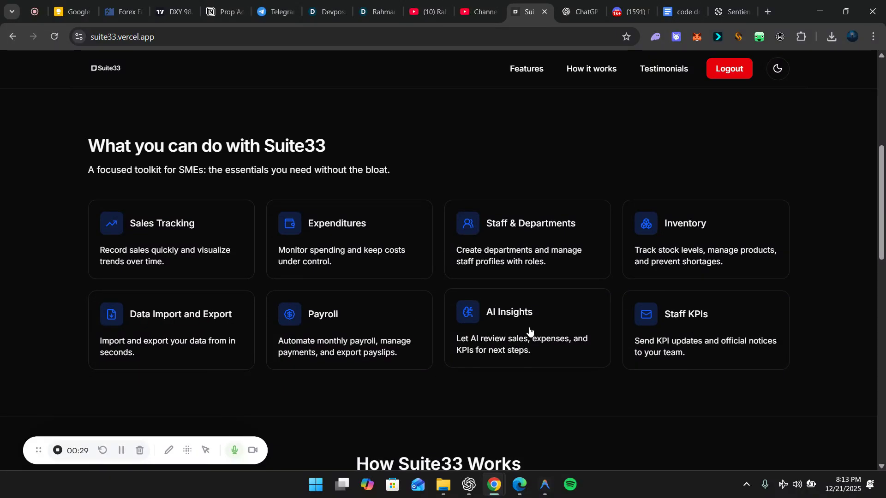
scroll(519, 356, up, 7)
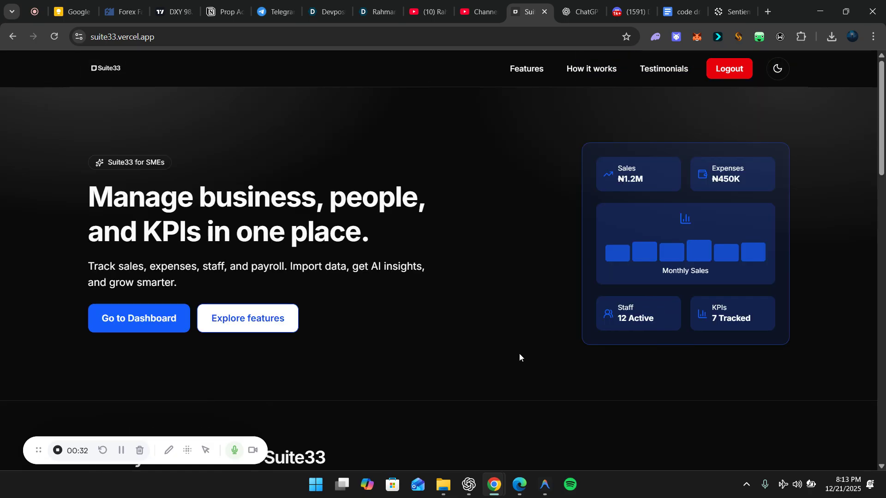
click(141, 323)
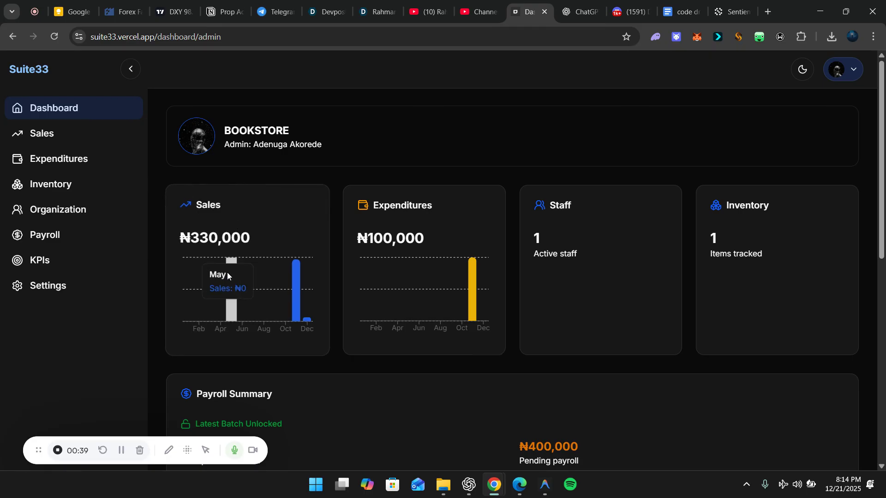
Review the stat cards, the Payroll Summary with ₦400,000 pending, and the 2025 P&L table
mouse_move(310, 309)
mouse_move(295, 278)
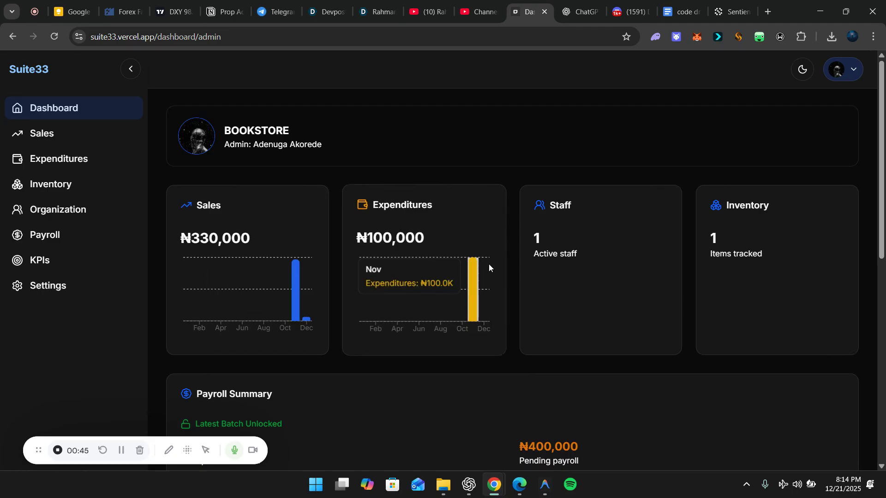
mouse_move(470, 294)
scroll(466, 314, down, 1)
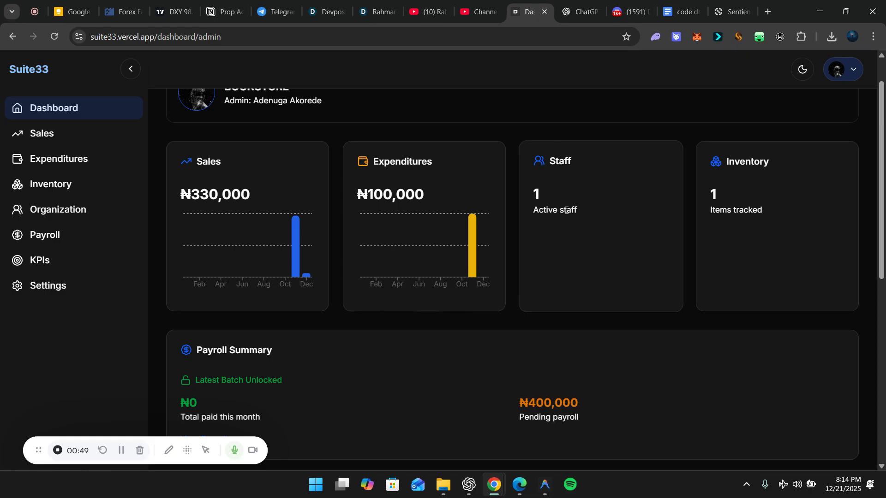
scroll(566, 212, up, 1)
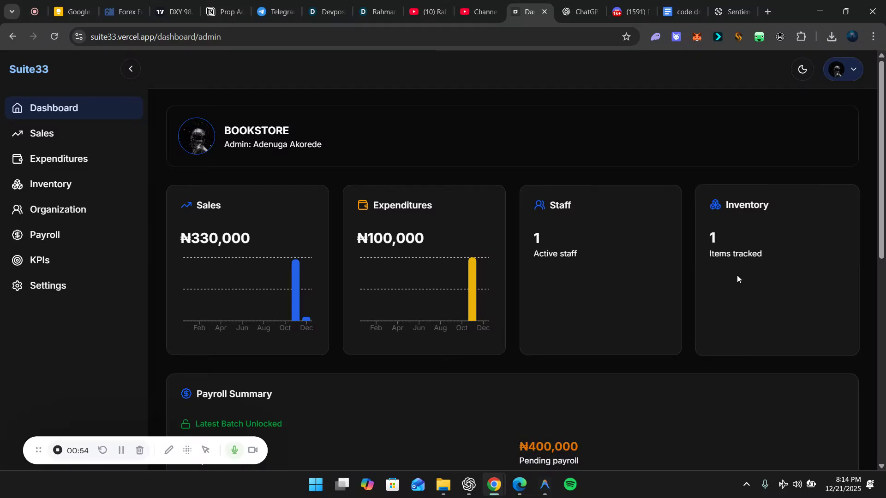
scroll(737, 275, down, 5)
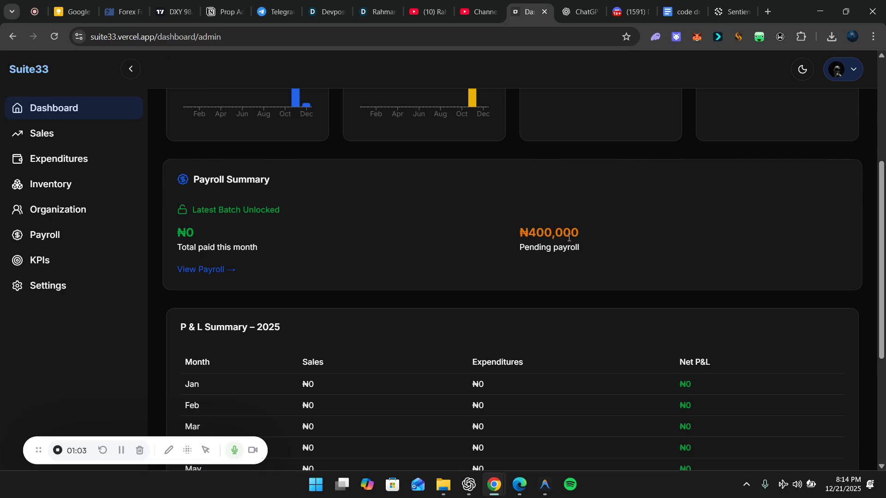
scroll(566, 244, up, 5)
scroll(596, 216, down, 2)
scroll(513, 374, down, 5)
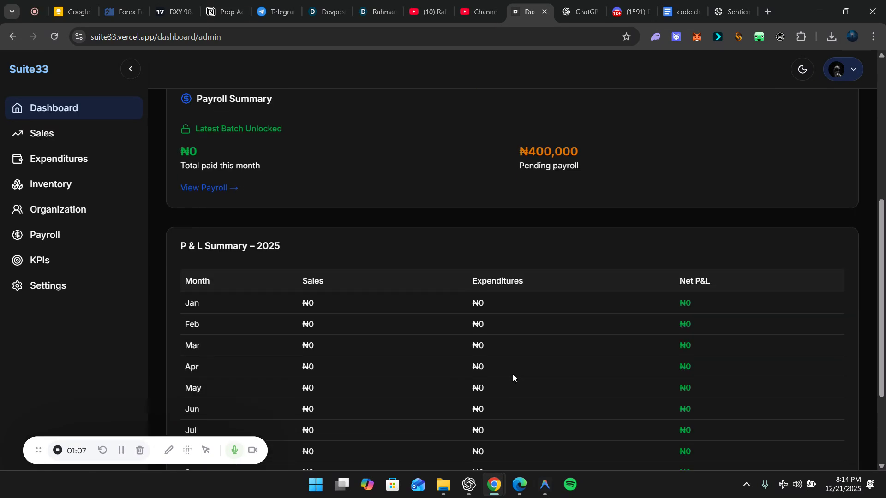
scroll(230, 211, down, 2)
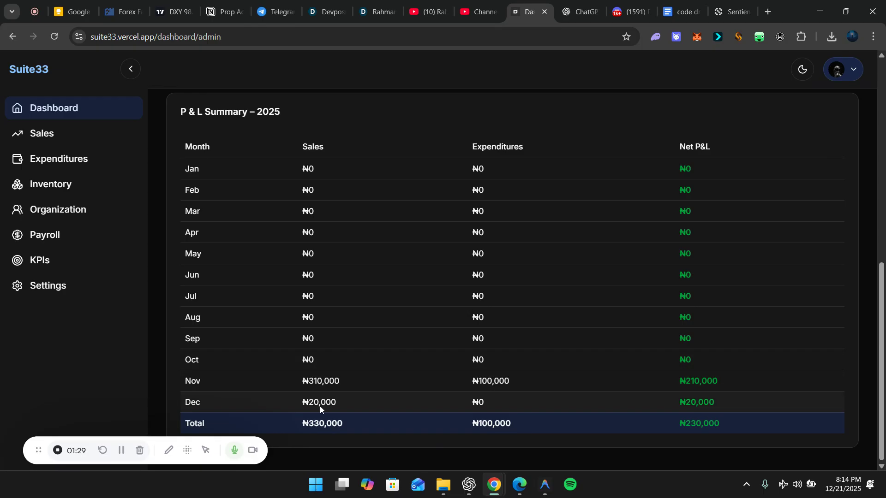
scroll(361, 340, up, 3)
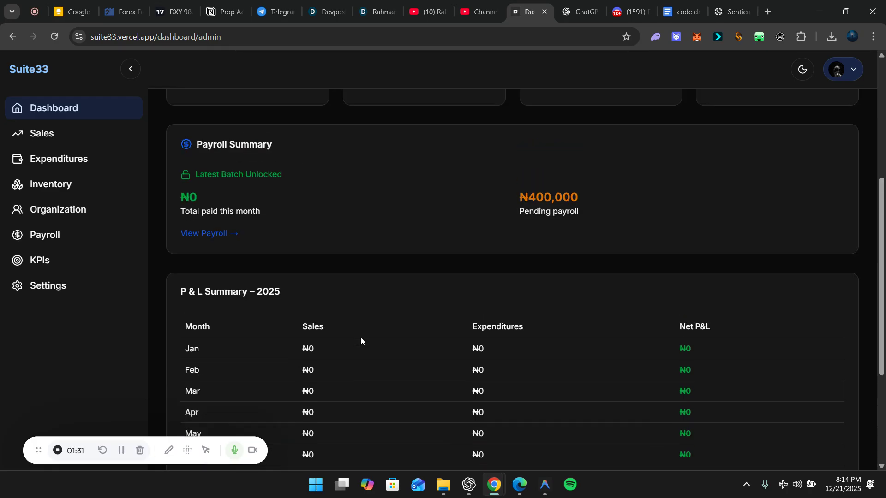
scroll(360, 337, up, 3)
Open the Sales page and switch the sales chart to the yearly view
click(61, 131)
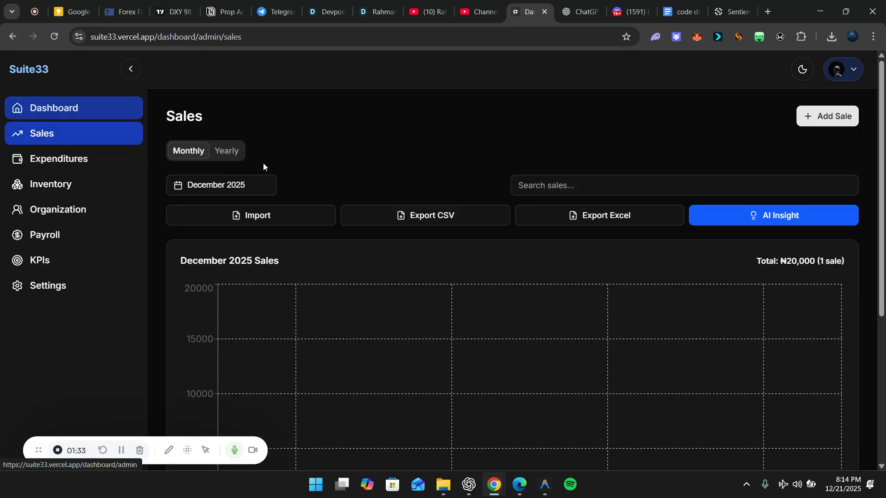
scroll(359, 300, down, 5)
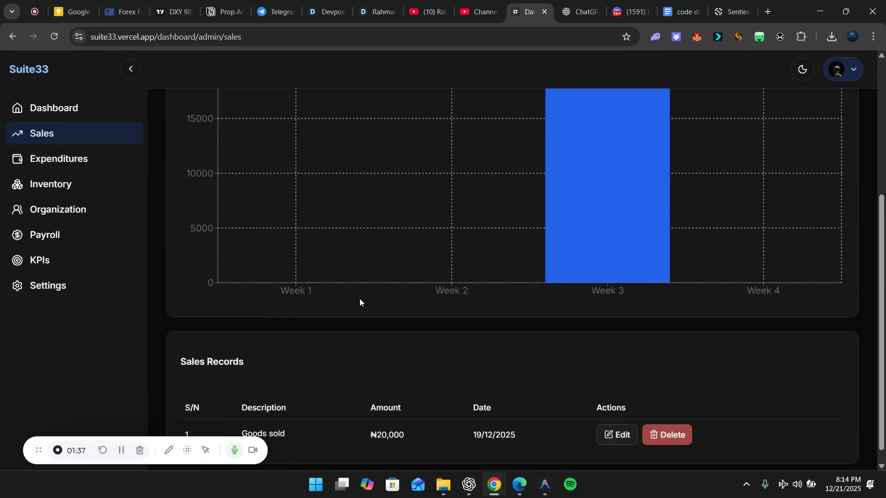
scroll(359, 298, up, 1)
scroll(351, 330, up, 4)
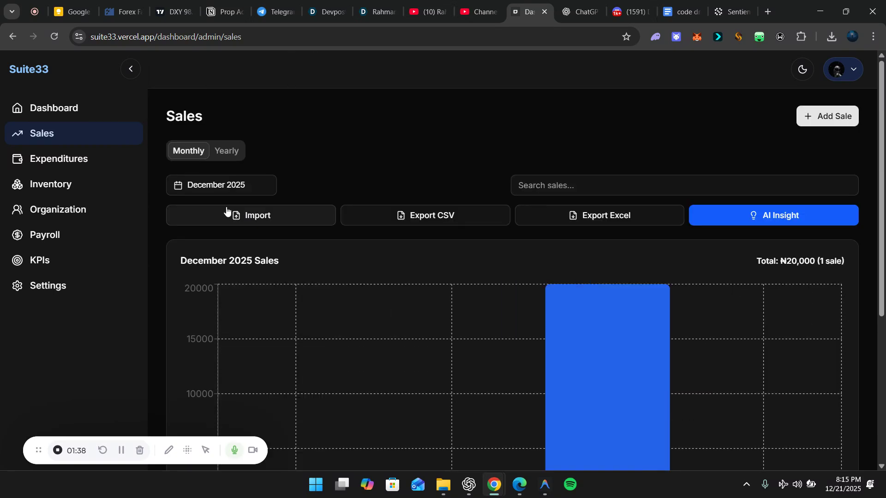
click(226, 151)
scroll(342, 344, down, 3)
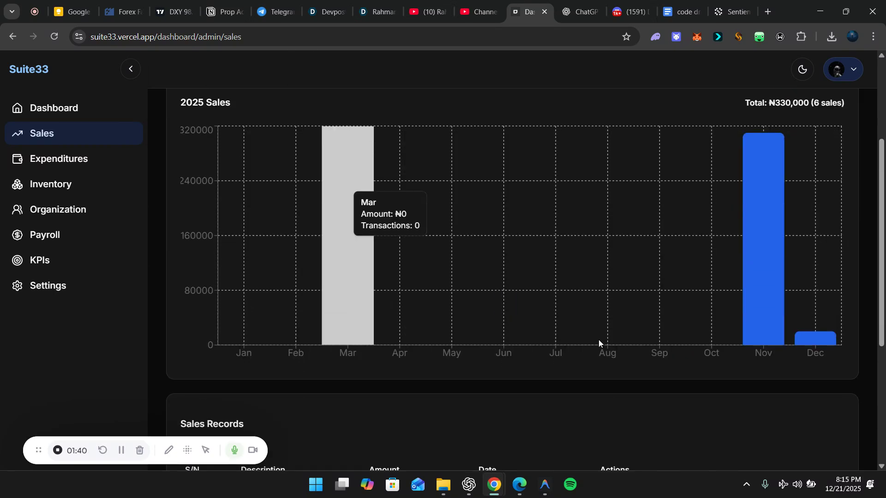
scroll(793, 286, up, 3)
View 2024 sales, then switch back to 2025 sales (₦330,000, 6 sales)
click(234, 189)
click(402, 287)
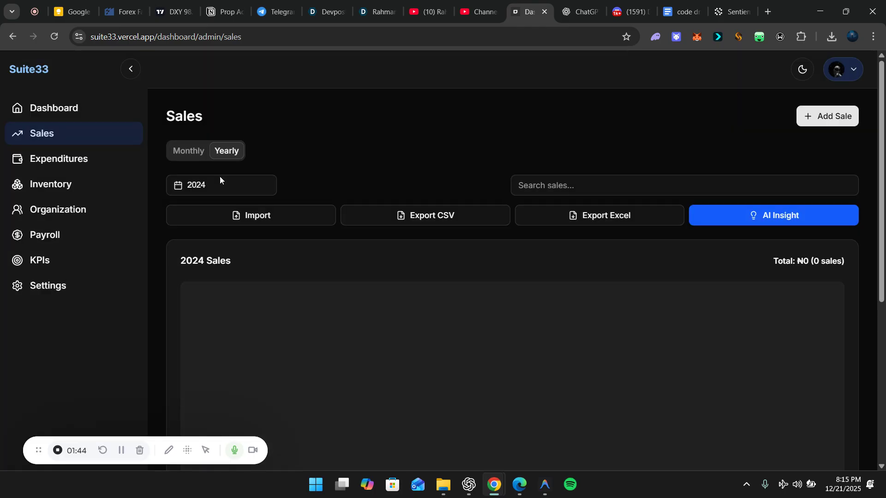
scroll(646, 350, down, 1)
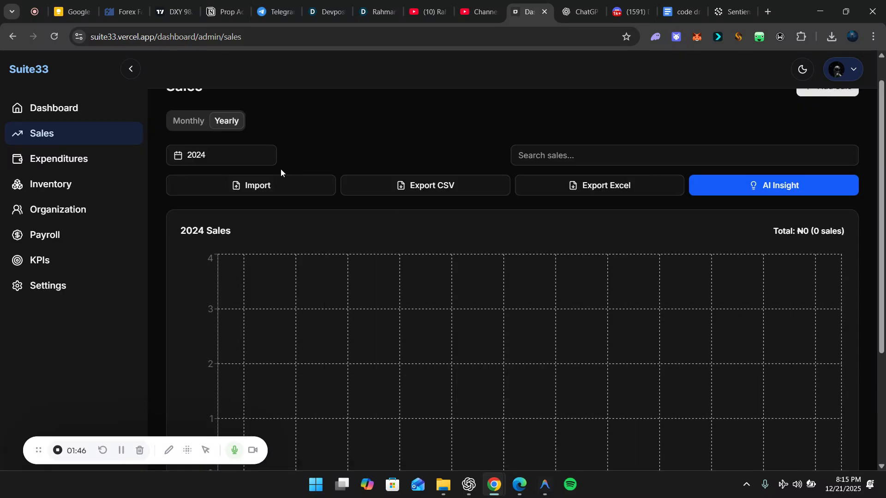
click(239, 156)
click(486, 278)
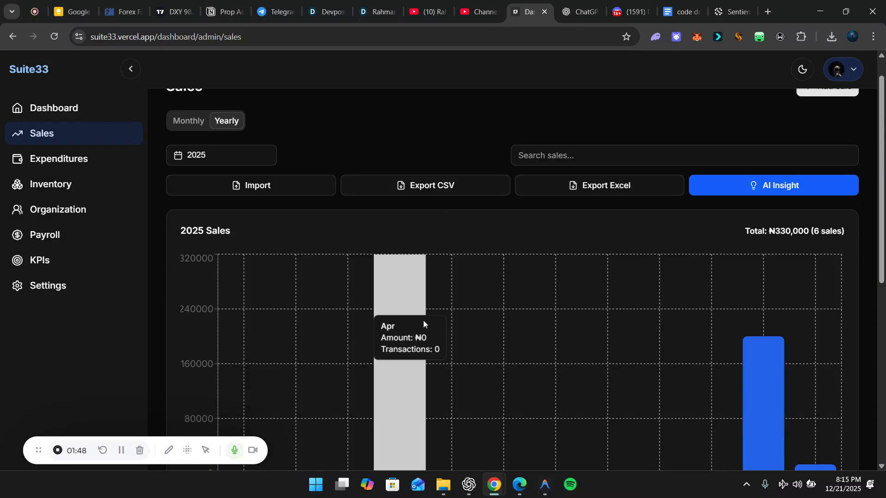
scroll(422, 320, down, 2)
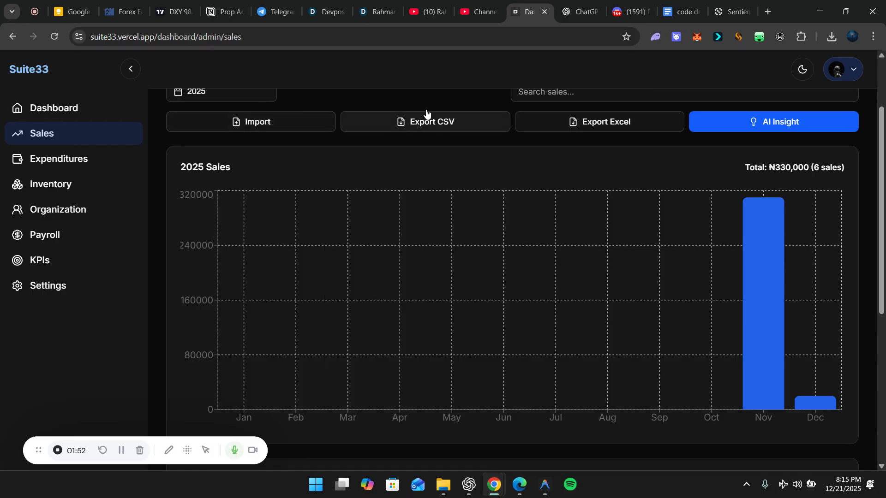
scroll(562, 135, down, 5)
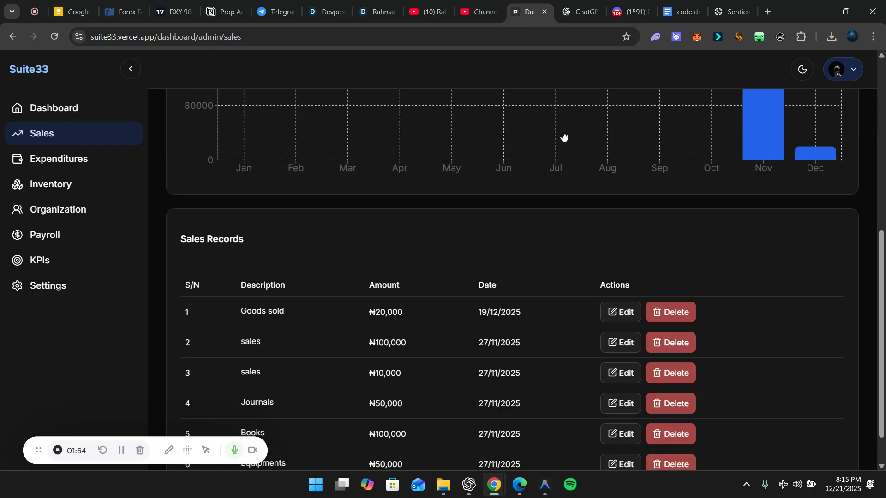
scroll(562, 132, up, 5)
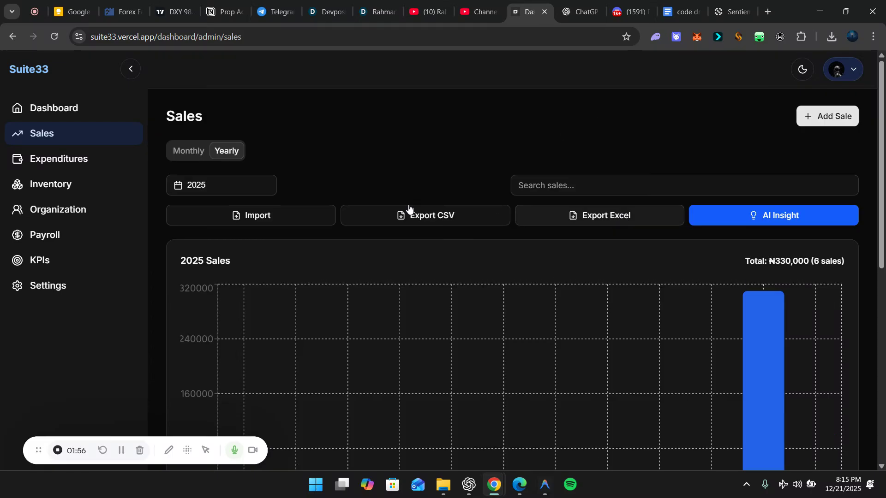
Export 2025 sales as 2025 Sales.xlsx, allowing multiple downloads in Chrome, and open the file
click(646, 208)
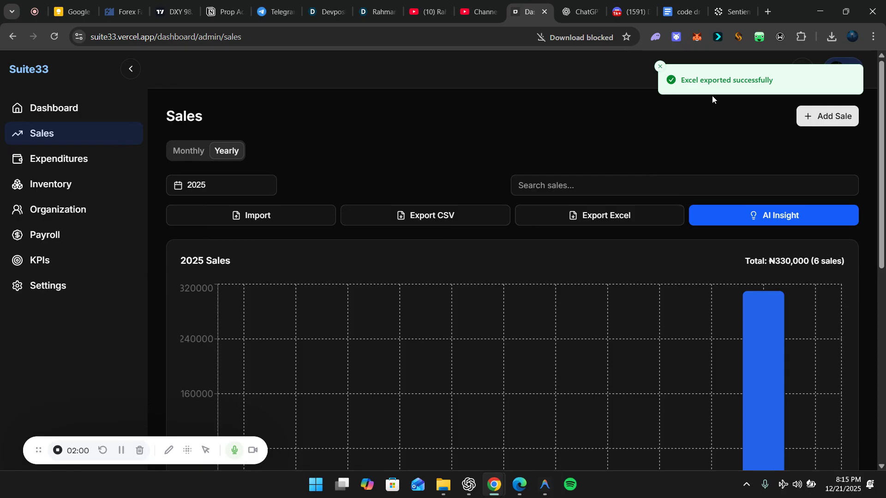
click(607, 37)
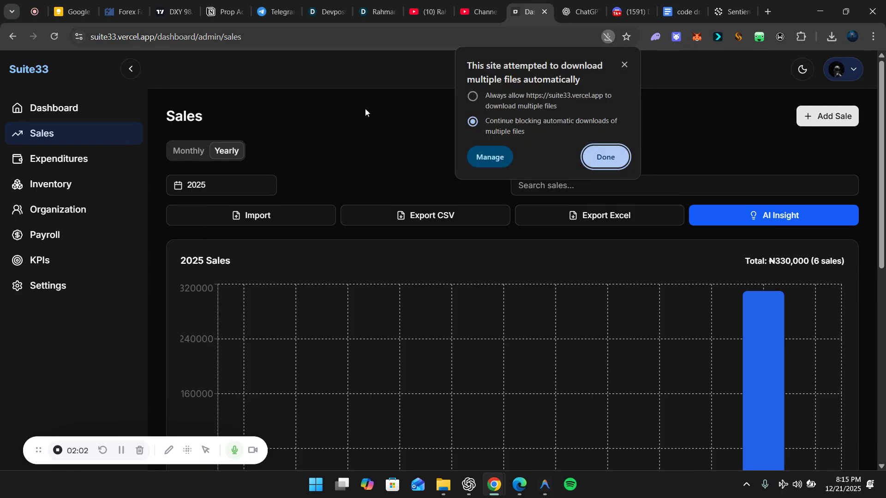
click(489, 100)
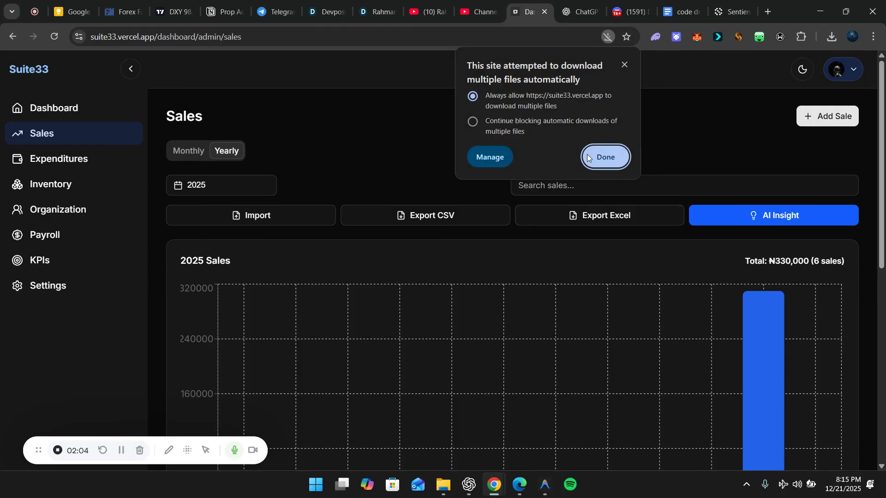
click(610, 154)
click(627, 216)
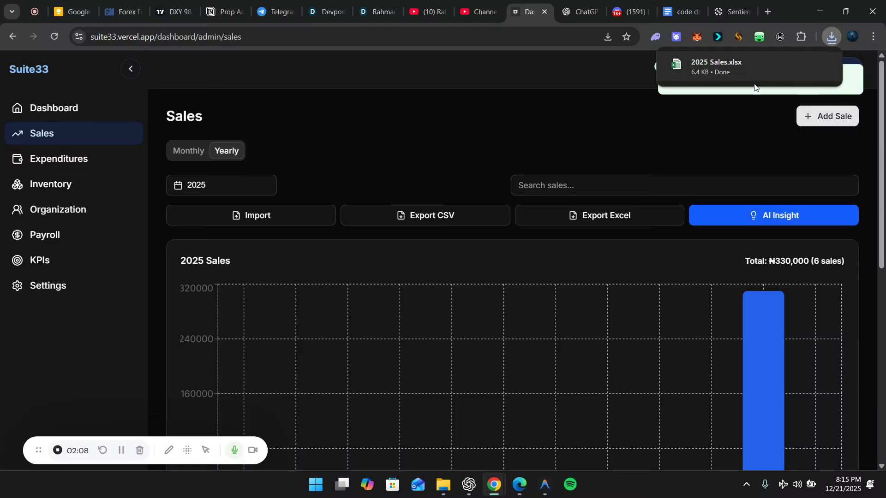
click(735, 68)
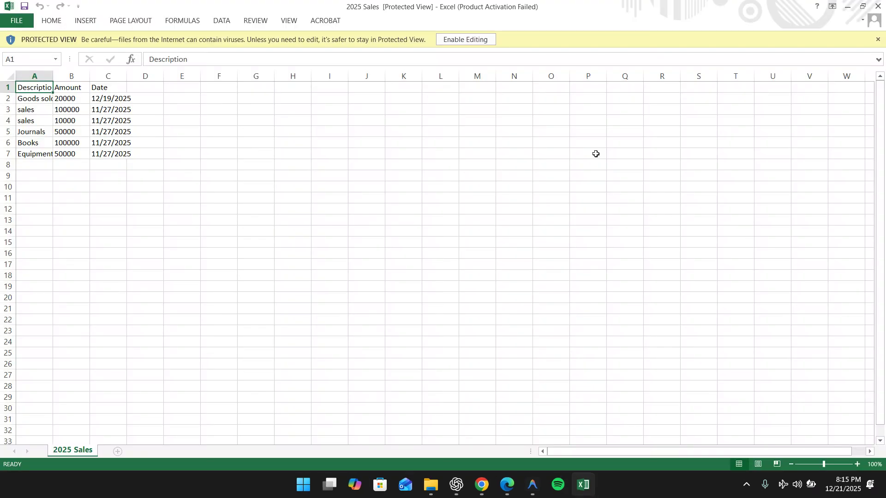
Inspect the Goods sold entry in cell A2, then go back to Suite33
click(38, 99)
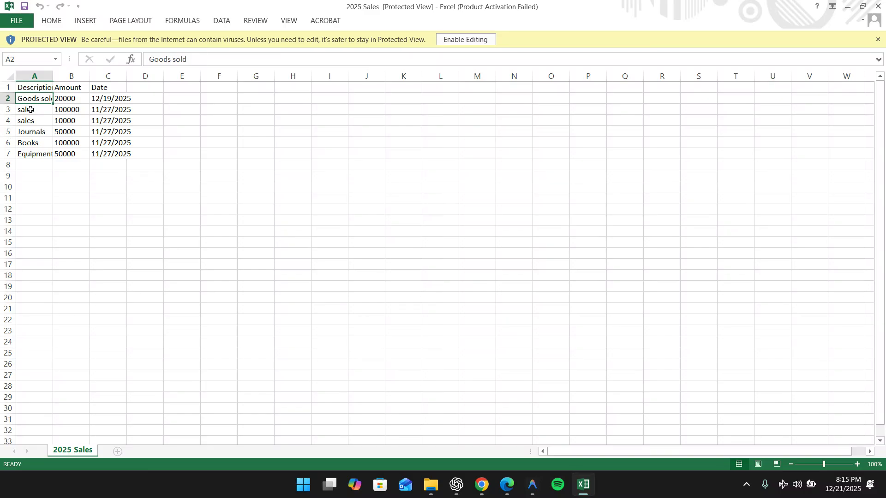
mouse_move(484, 487)
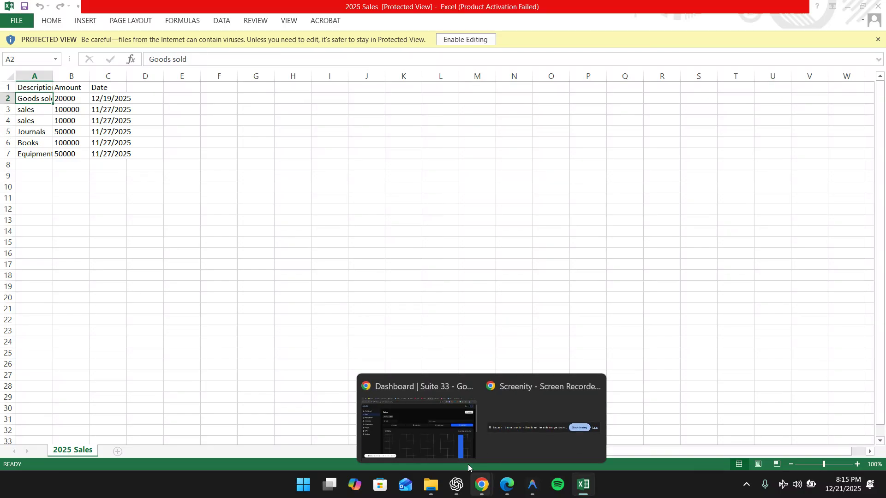
click(430, 428)
scroll(553, 350, down, 6)
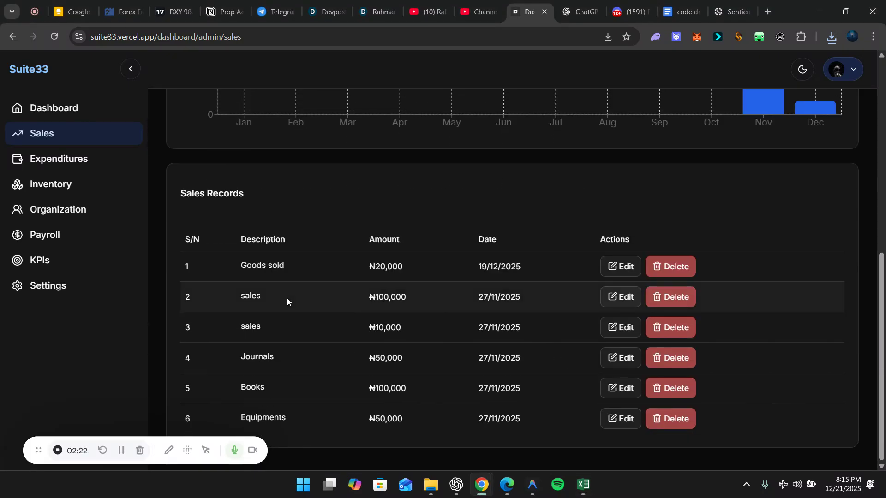
Dismiss Excel's Office activation notice and minimize Excel to return to Suite33
click(585, 487)
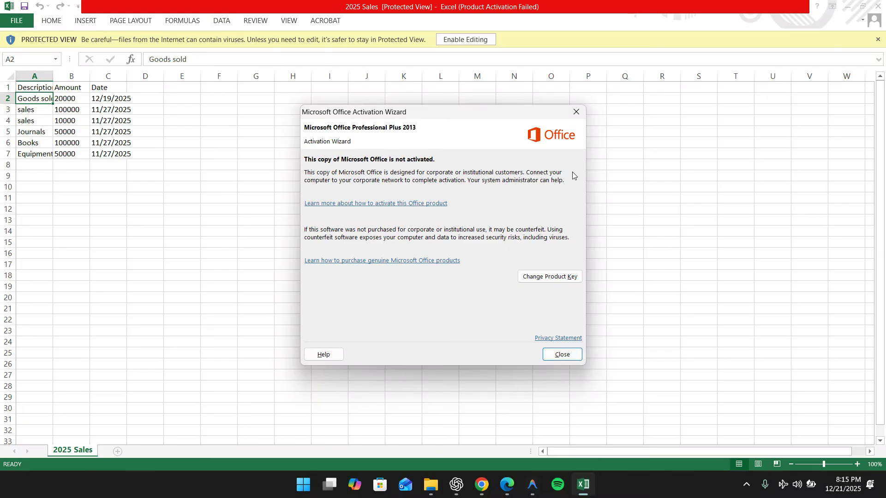
click(576, 112)
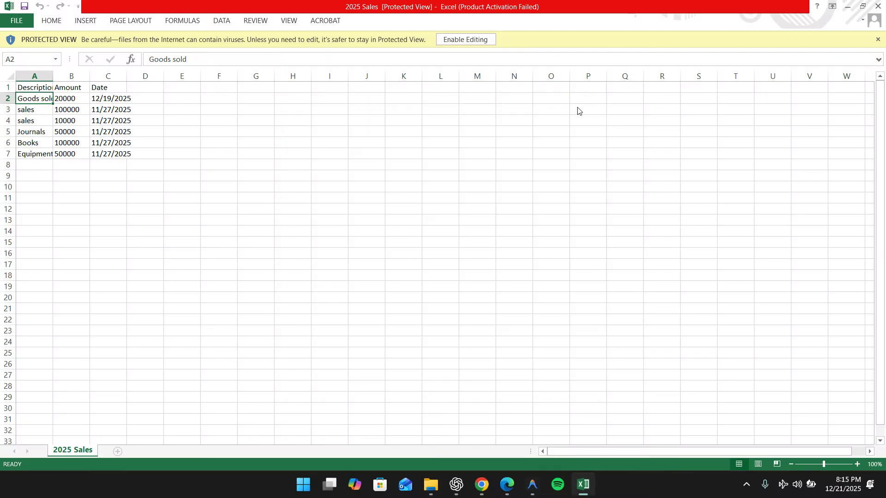
click(847, 6)
scroll(539, 187, up, 10)
Add a sale described 'Sale' for ₦100,000 dated 19-12-2025 and save it
click(825, 119)
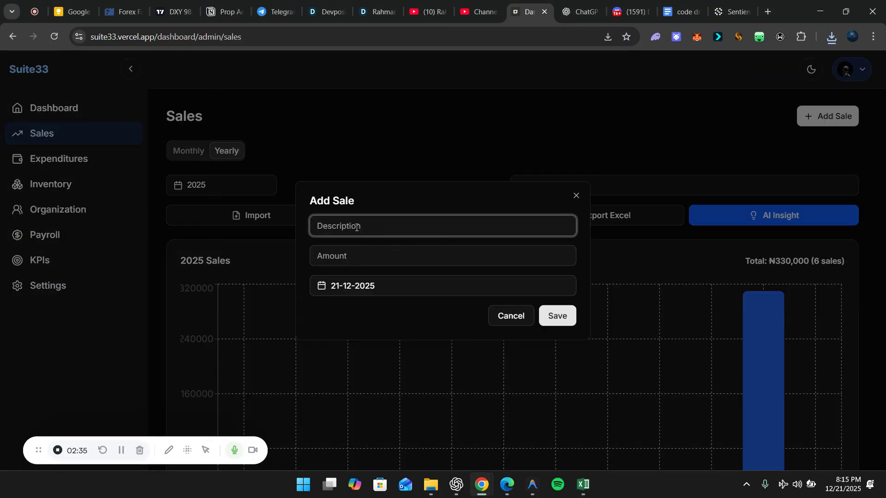
text(Sale)
click(352, 256)
text(100000)
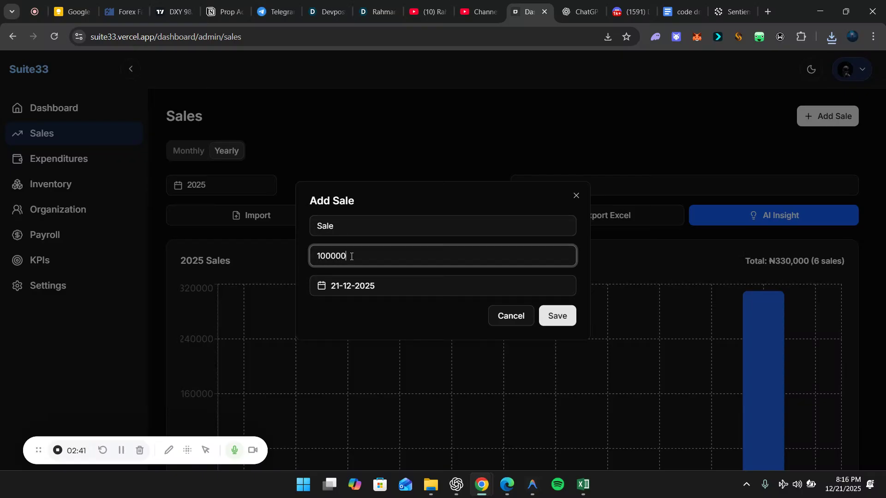
click(371, 285)
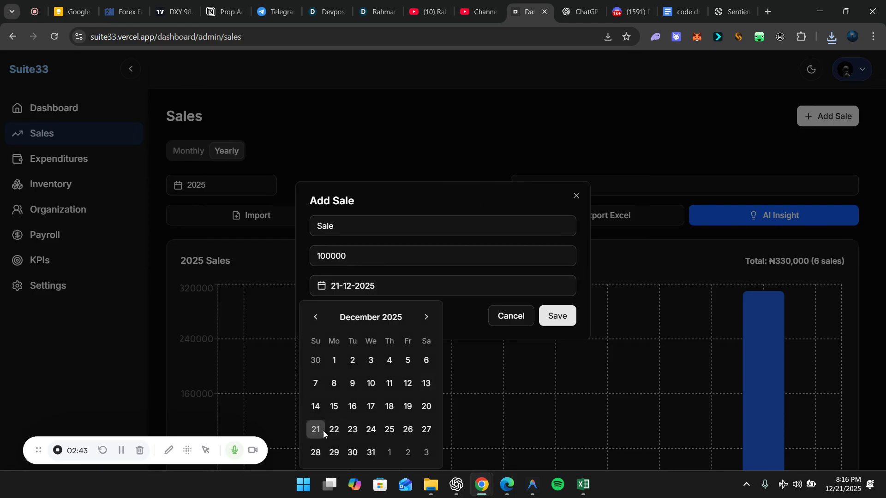
click(407, 406)
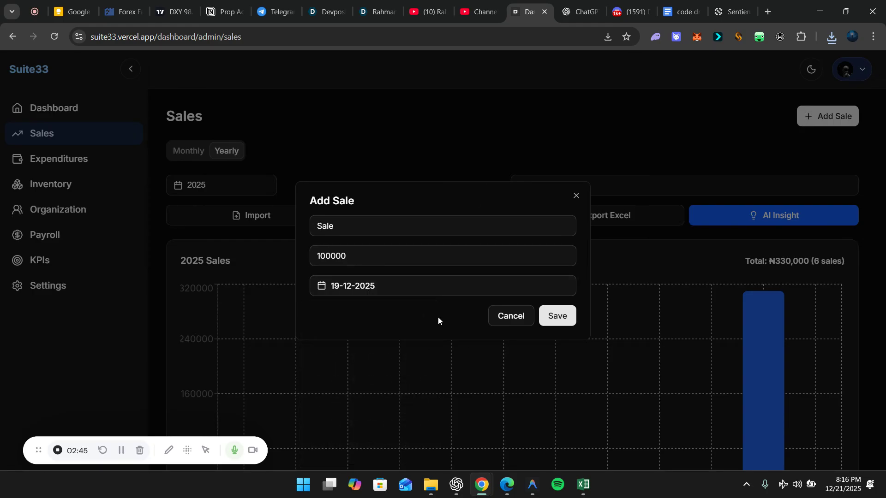
click(556, 316)
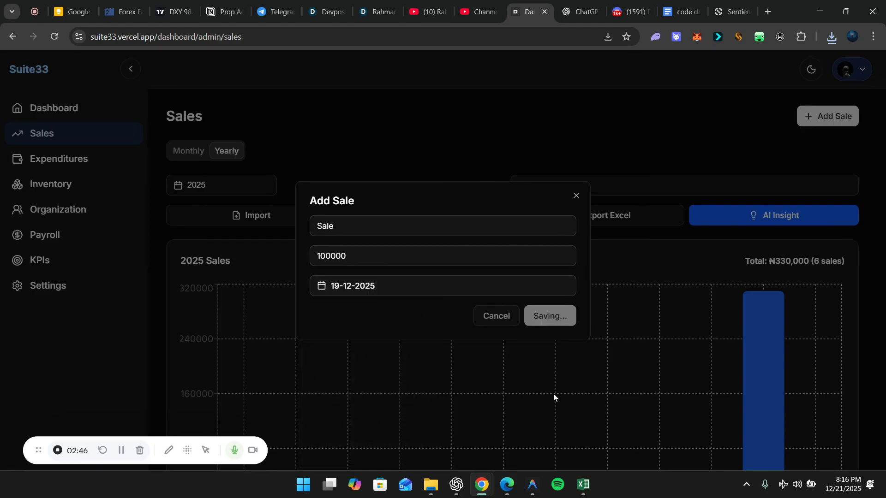
scroll(583, 392, down, 9)
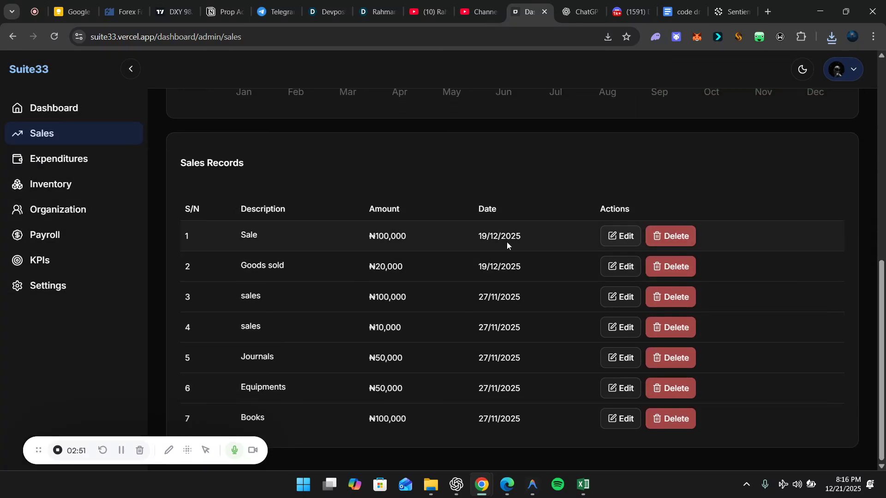
scroll(505, 242, up, 10)
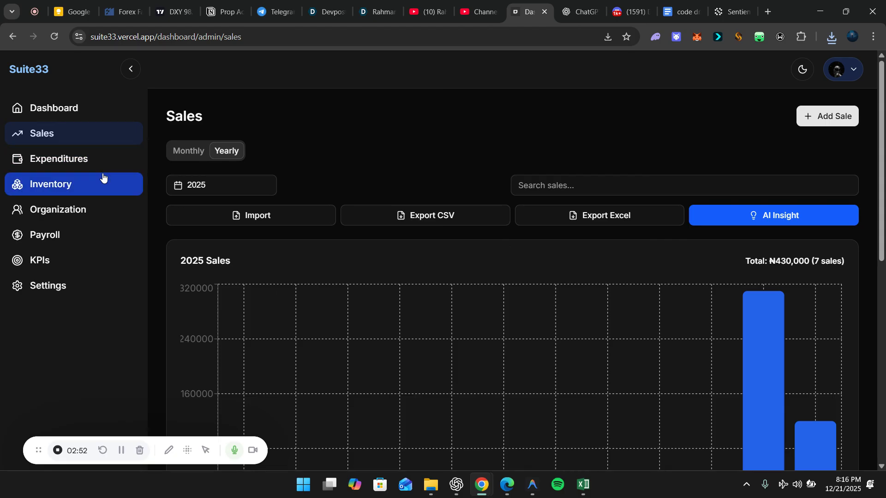
Open Expenditures and show the yearly view with its single ₦100,000 entry for 2025
click(91, 163)
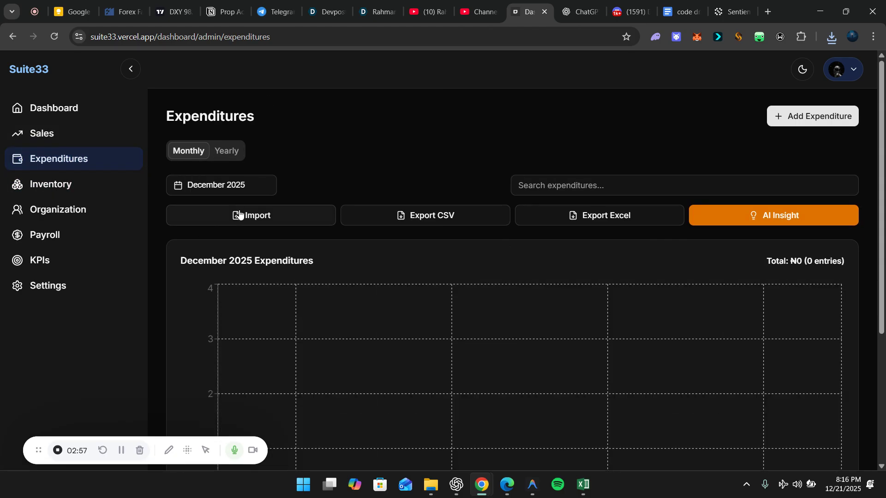
click(229, 152)
scroll(361, 299, down, 1)
scroll(360, 298, down, 5)
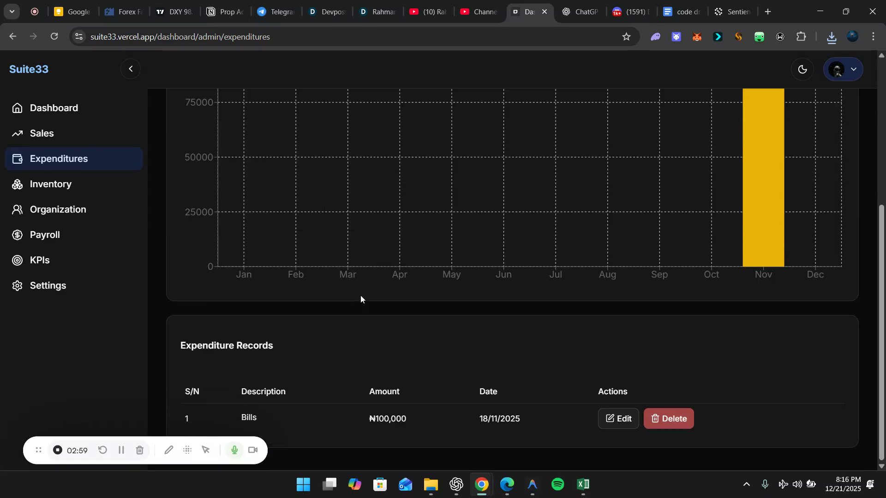
scroll(403, 345, up, 5)
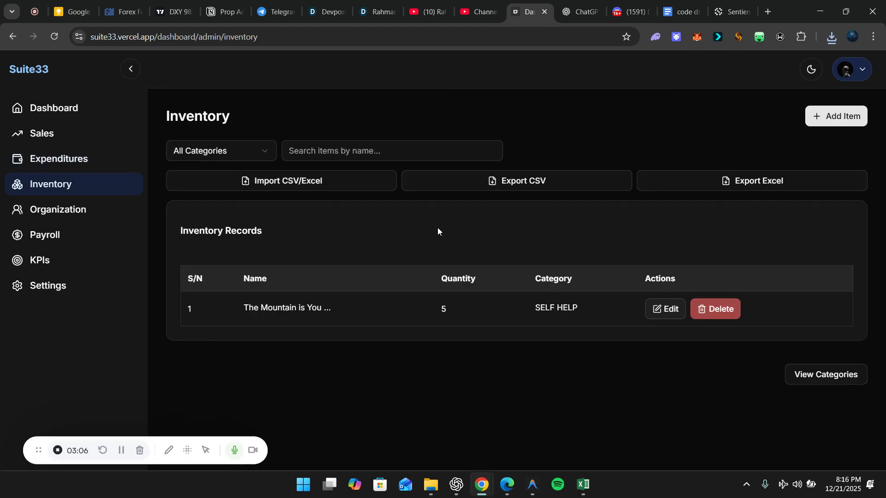
Fill in a new inventory item named Shoes with its quantity and a new category, Clothing
click(844, 120)
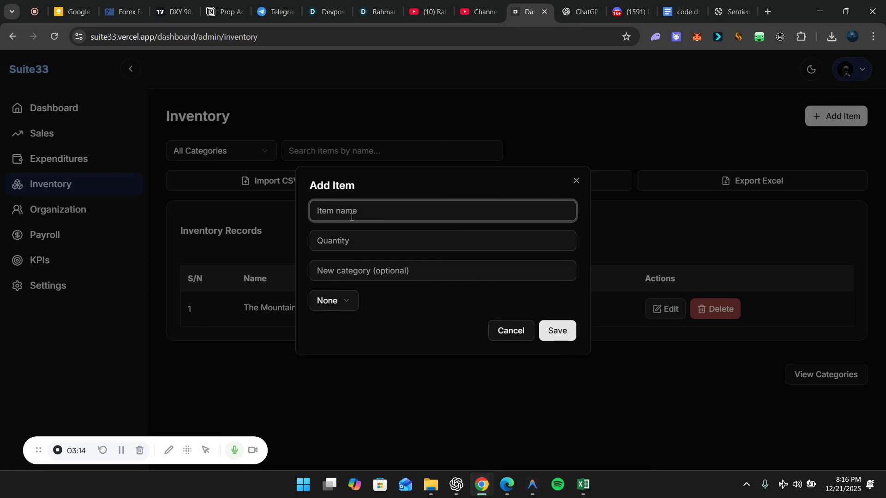
text(Shoes)
click(352, 244)
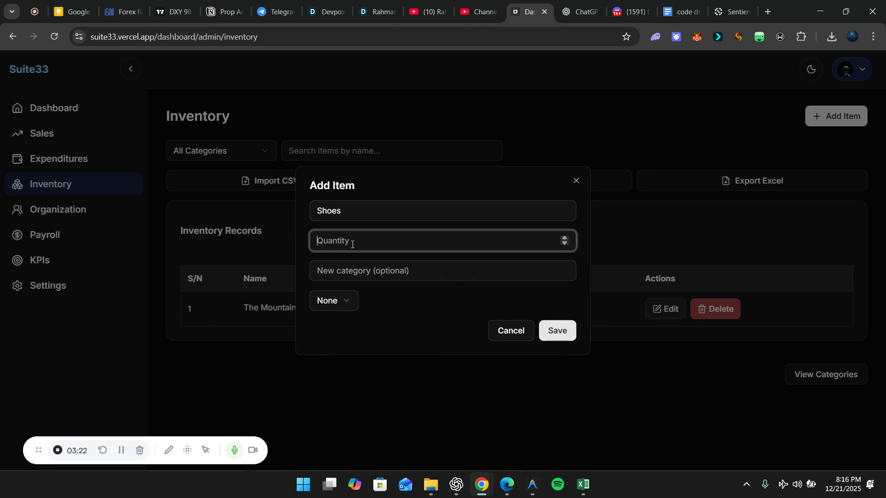
text(3)
click(365, 267)
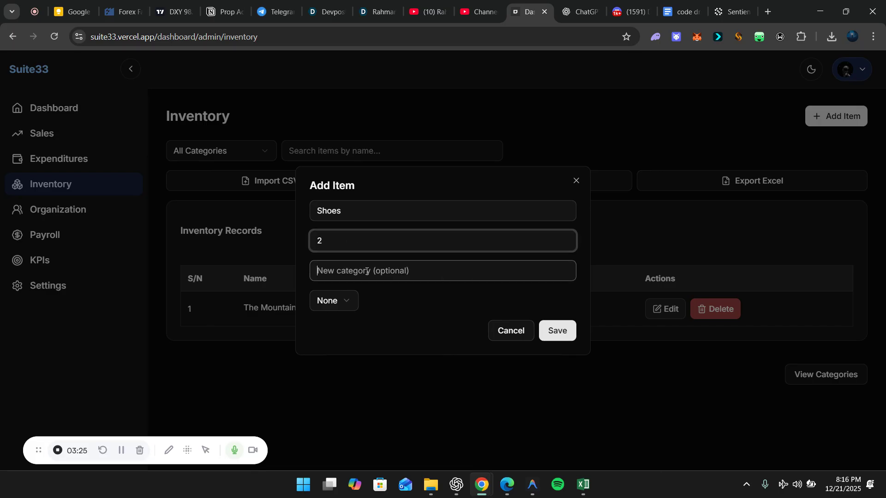
text(Cl)
key(BackSpace)
text(othing)
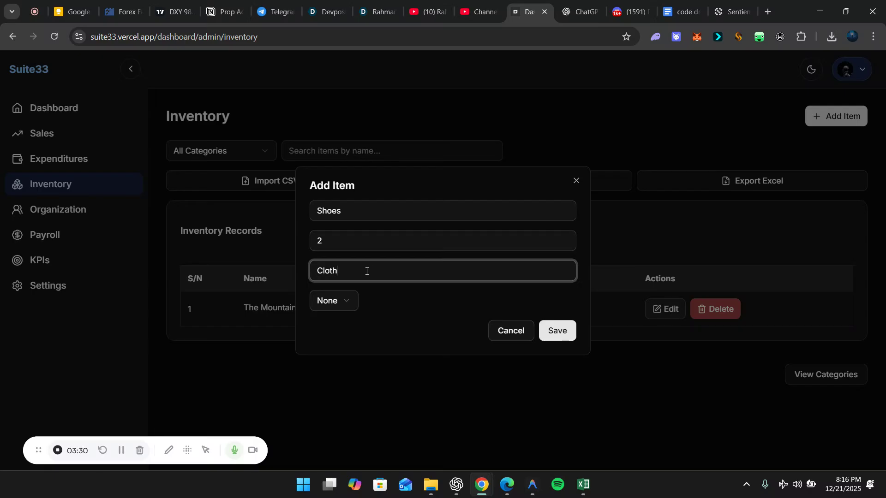
Reset the existing-category dropdown to None and save Shoes under Clothing
click(343, 302)
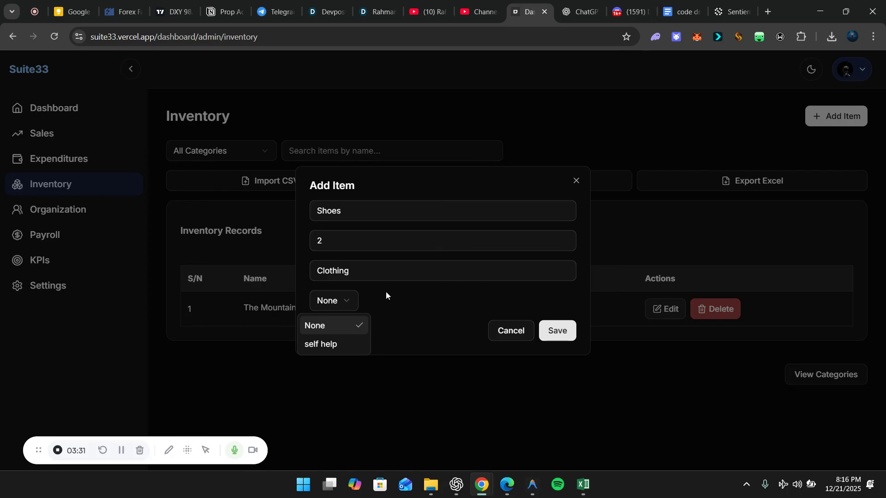
click(347, 300)
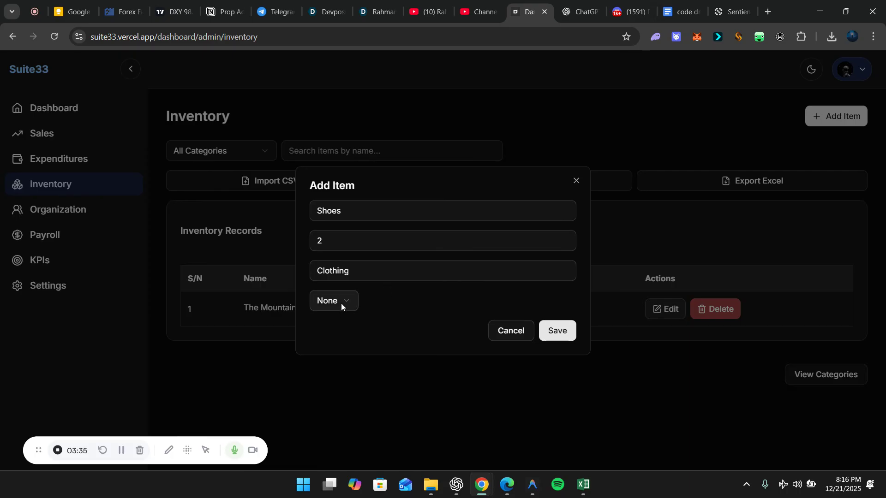
click(356, 307)
click(349, 342)
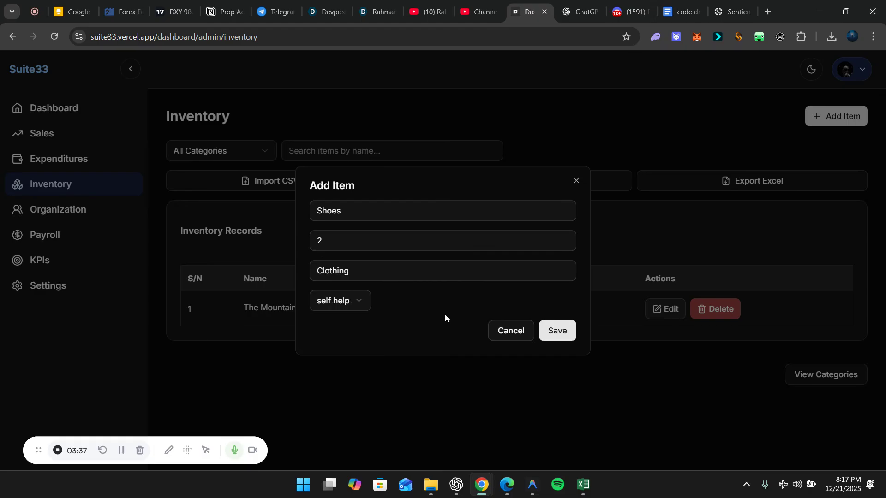
click(559, 336)
click(361, 303)
click(341, 325)
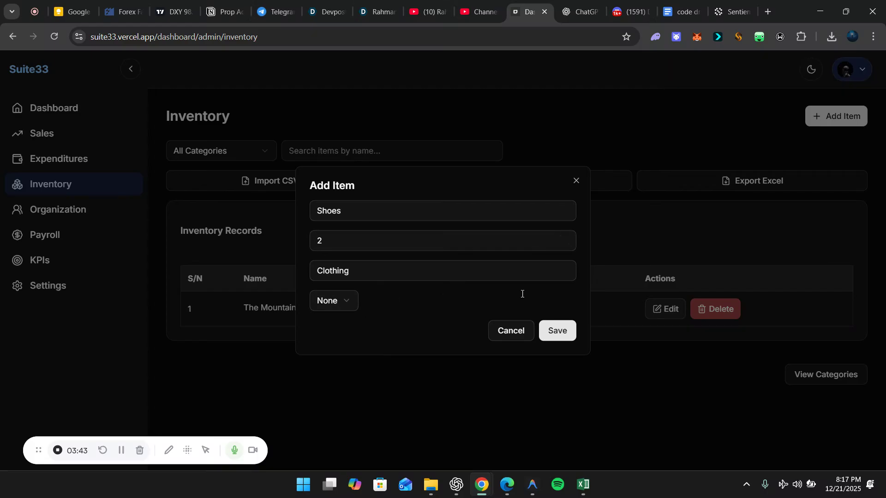
click(552, 329)
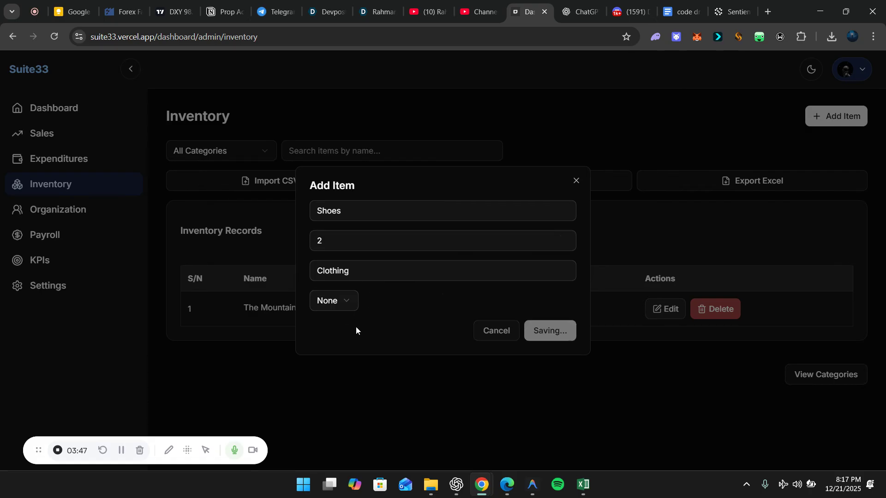
scroll(408, 380, down, 2)
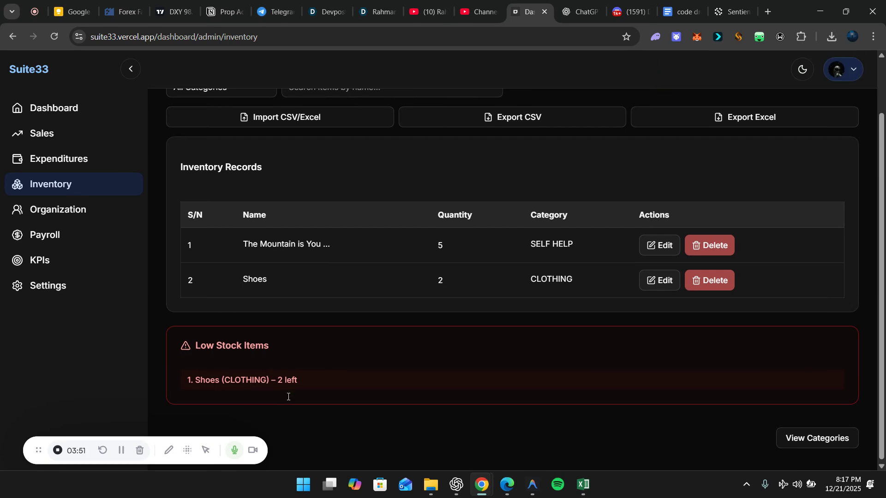
Browse the inventory page and its list of categories
scroll(286, 374, up, 1)
scroll(273, 367, down, 1)
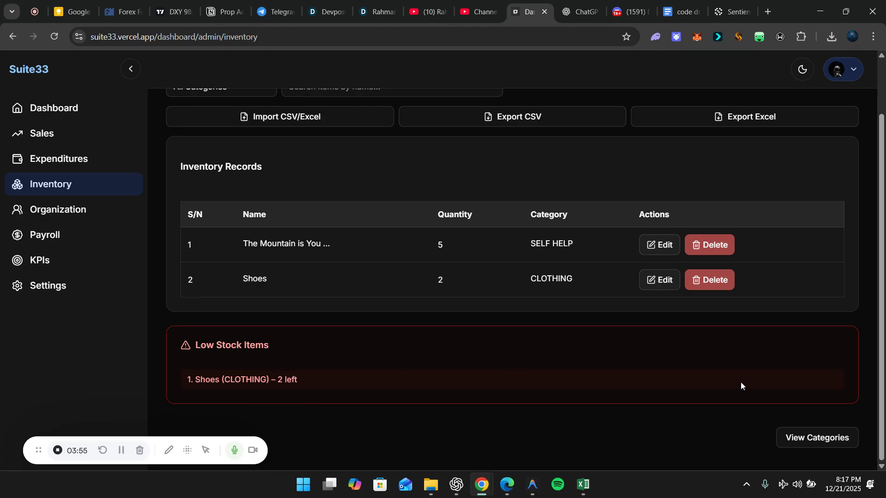
click(806, 438)
scroll(806, 432, down, 5)
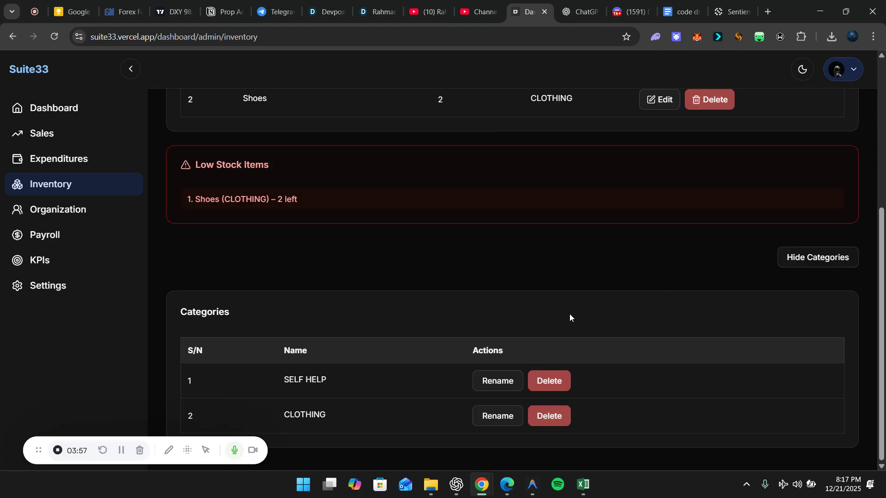
scroll(355, 383, up, 5)
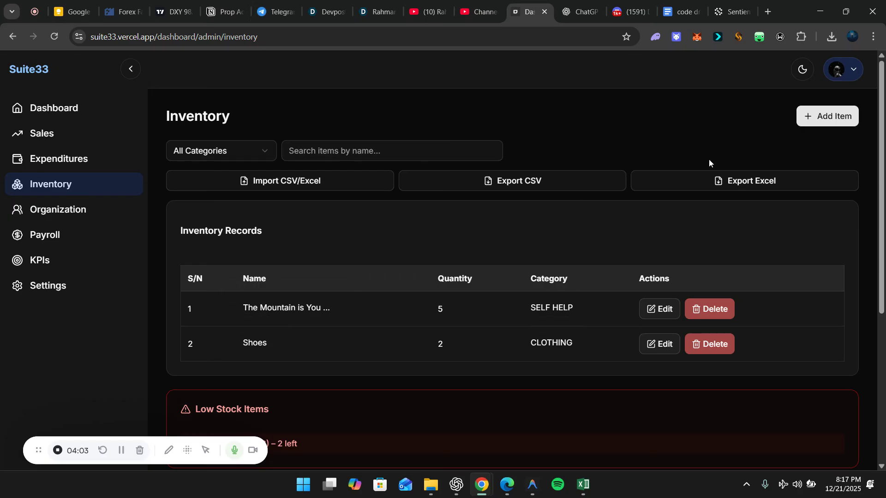
scroll(485, 334, down, 3)
scroll(485, 333, up, 3)
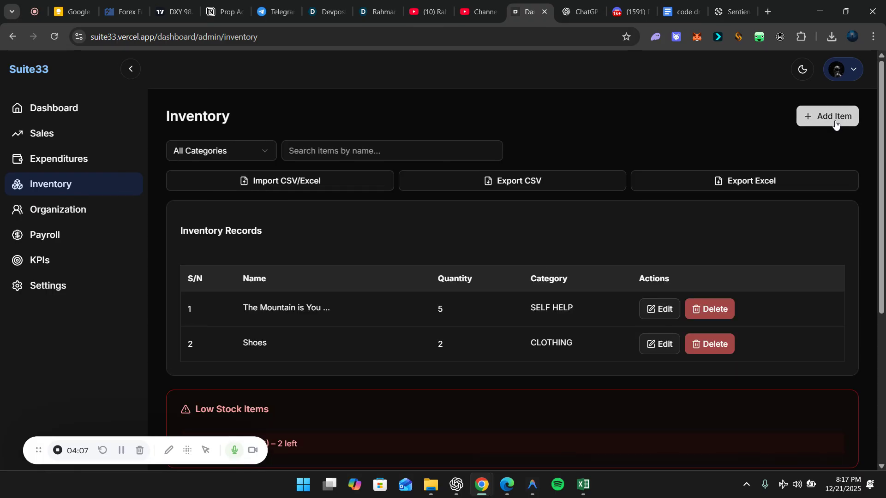
scroll(751, 314, down, 5)
scroll(751, 315, up, 5)
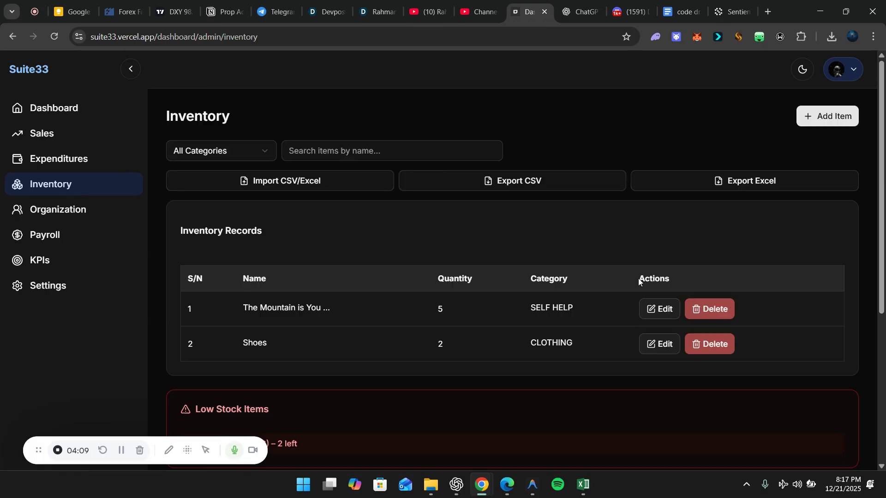
Filter inventory to CLOTHING, then SELF HELP, then back to All Categories
click(226, 149)
click(200, 194)
click(222, 152)
click(215, 211)
click(224, 154)
click(210, 175)
click(360, 149)
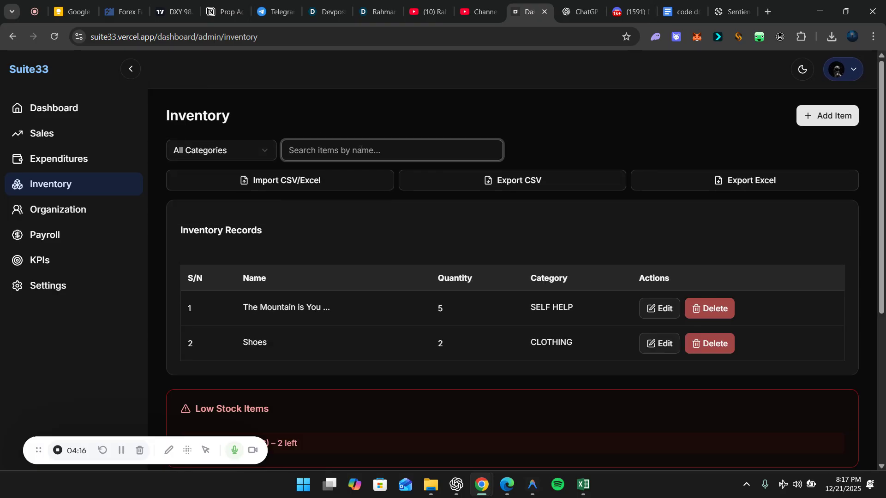
Search inventory for 'th' and try deleting a category, dismissing the category-in-use error
text(th)
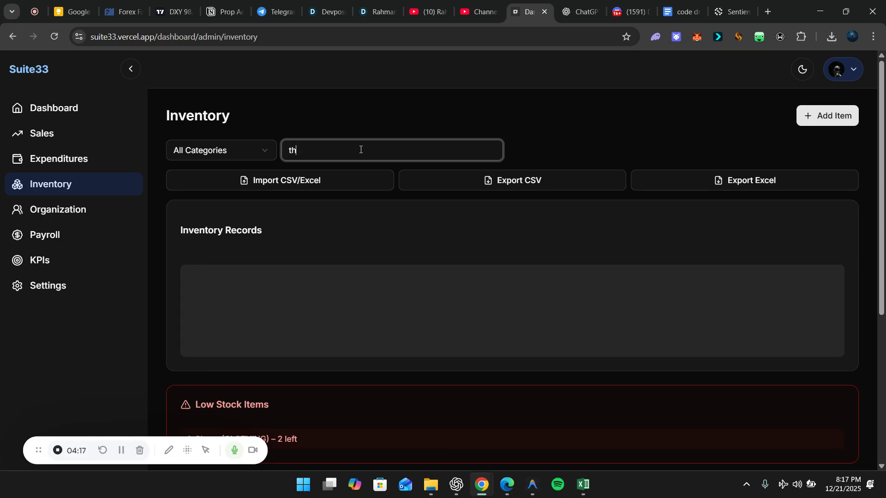
scroll(538, 294, down, 4)
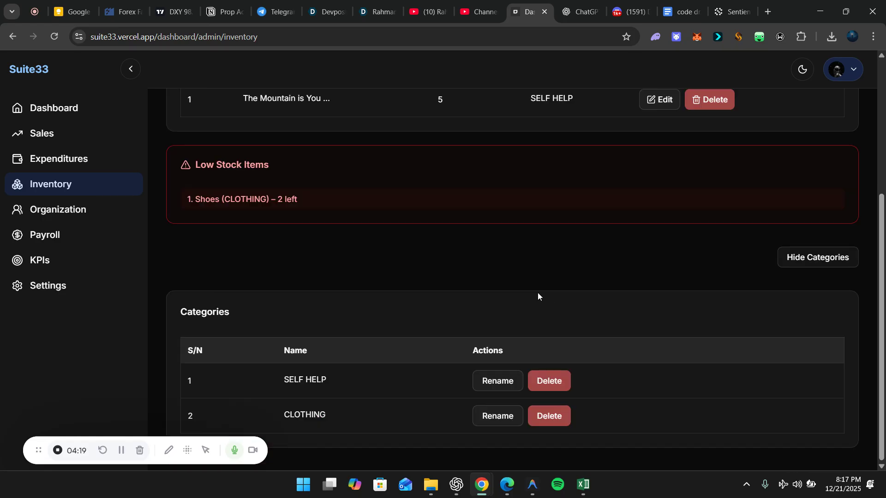
scroll(537, 296, up, 4)
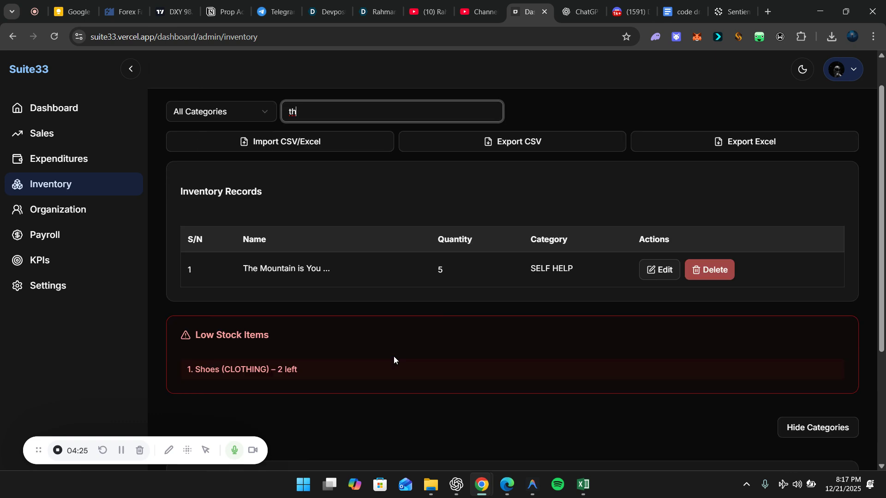
scroll(394, 356, down, 3)
scroll(380, 288, down, 2)
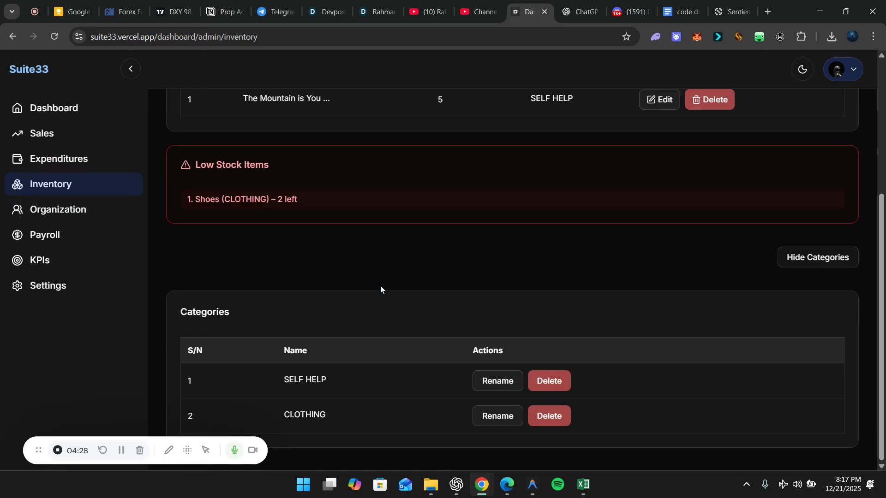
click(557, 382)
click(551, 286)
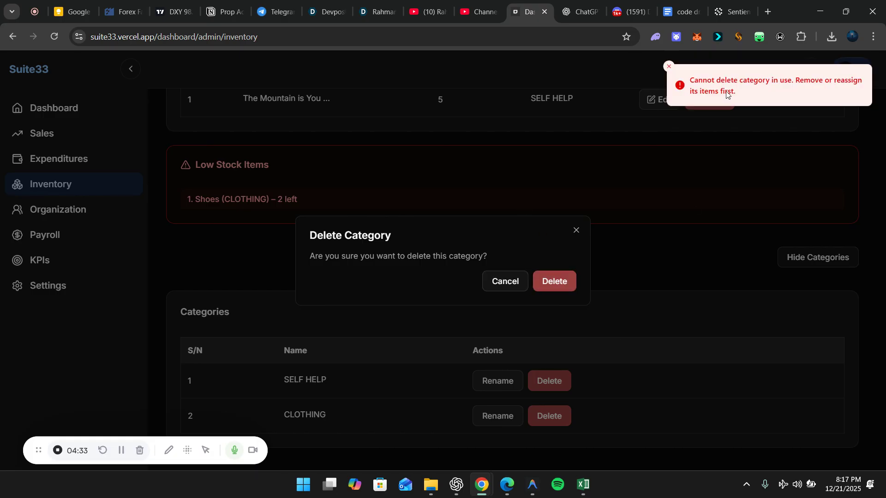
click(669, 68)
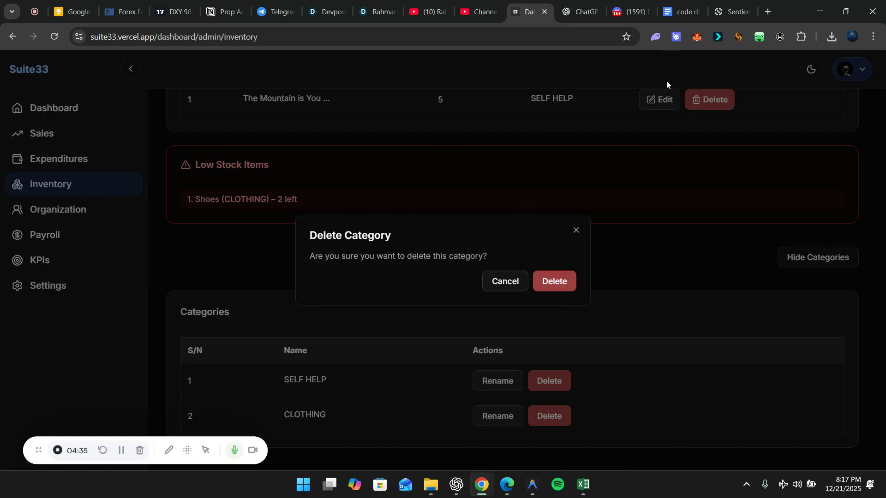
click(577, 230)
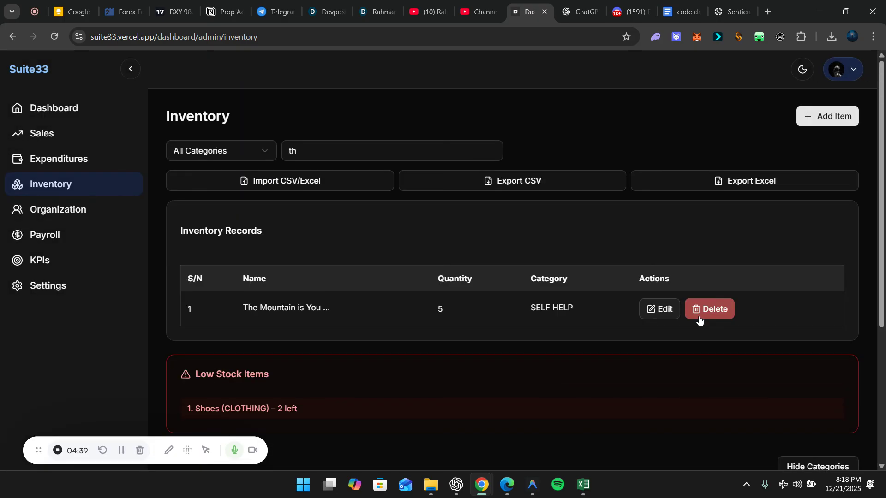
Delete 'The Mountain is You ...' from inventory, then request deletion of the SELF HELP category
click(707, 310)
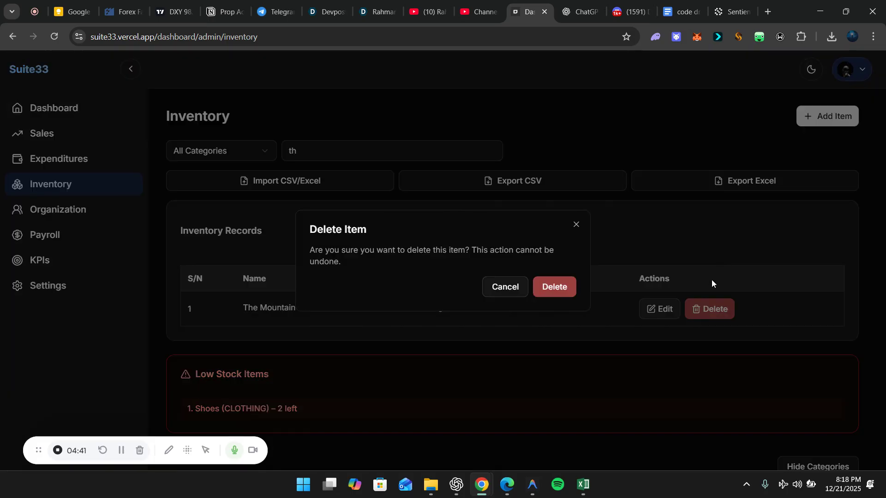
click(555, 287)
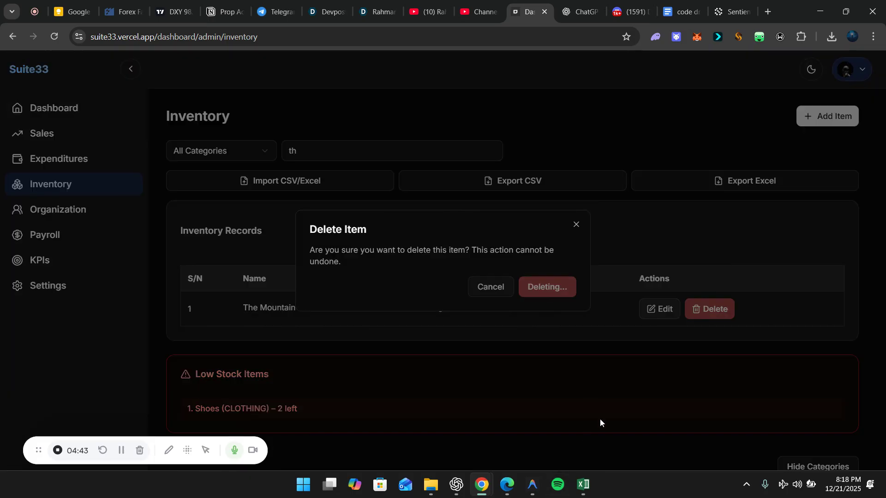
scroll(525, 333, down, 5)
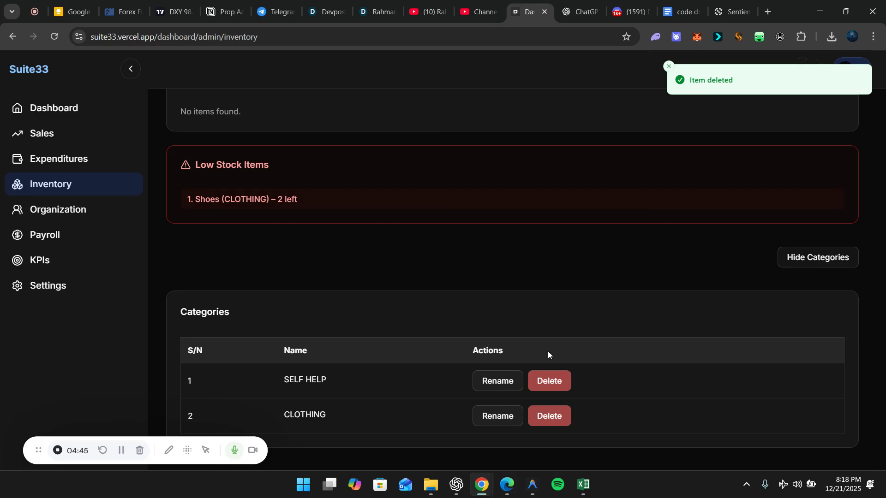
click(549, 381)
Confirm deleting SELF HELP, show the departments list, and try then clear a staff name search
click(547, 281)
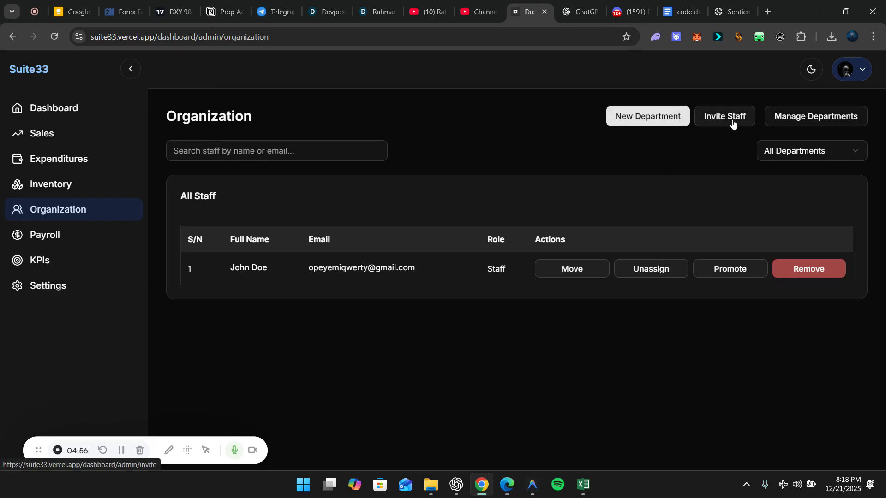
click(800, 117)
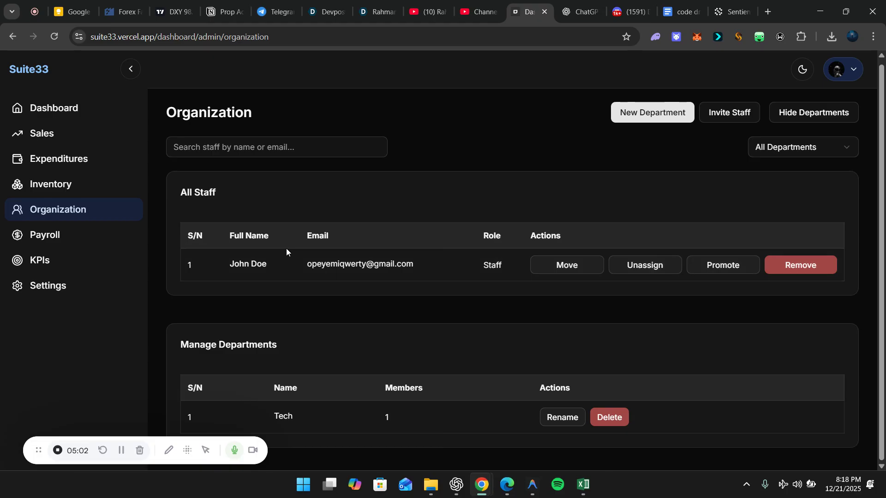
click(251, 152)
text(hjm)
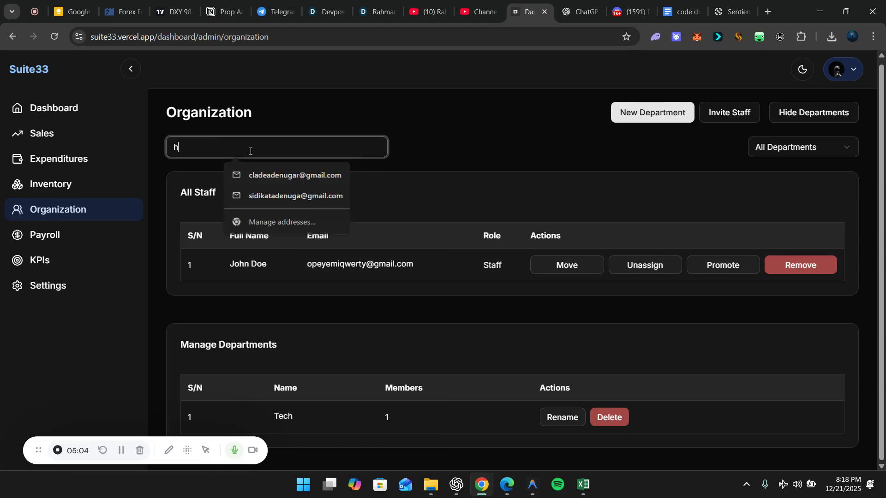
key(BackSpace)
key(BackSpace)
key(BackSpace)
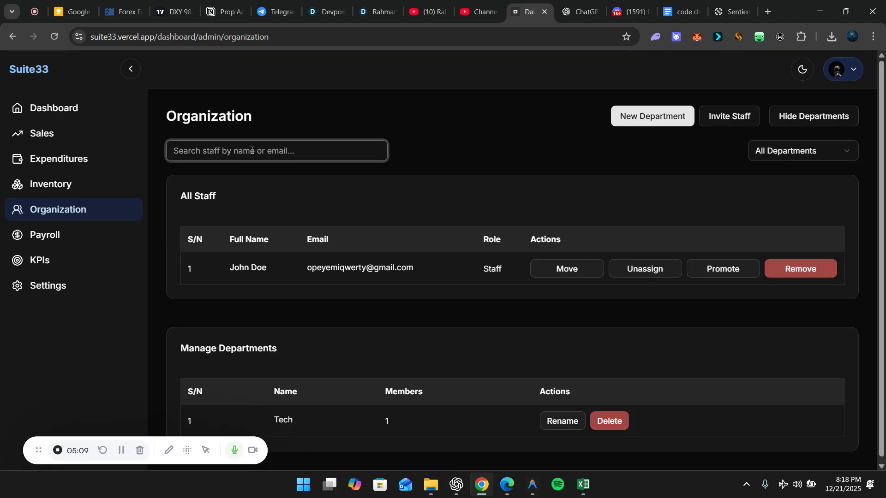
text(je)
key(BackSpace)
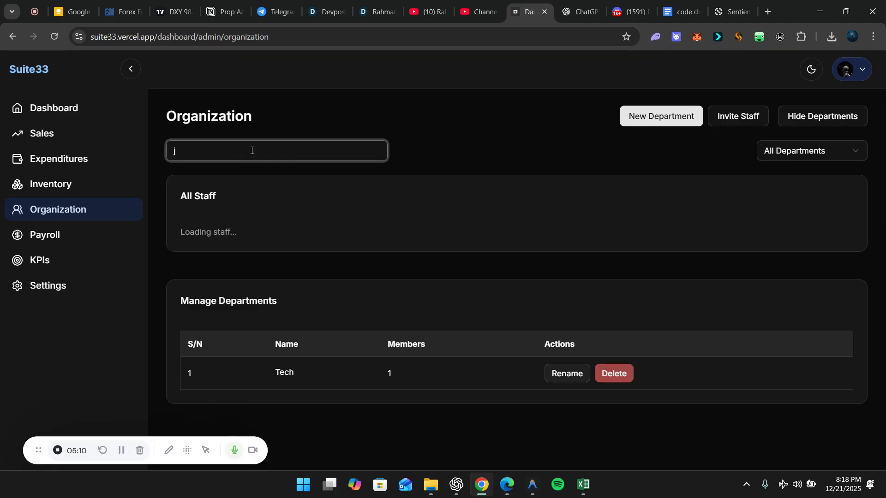
key(BackSpace)
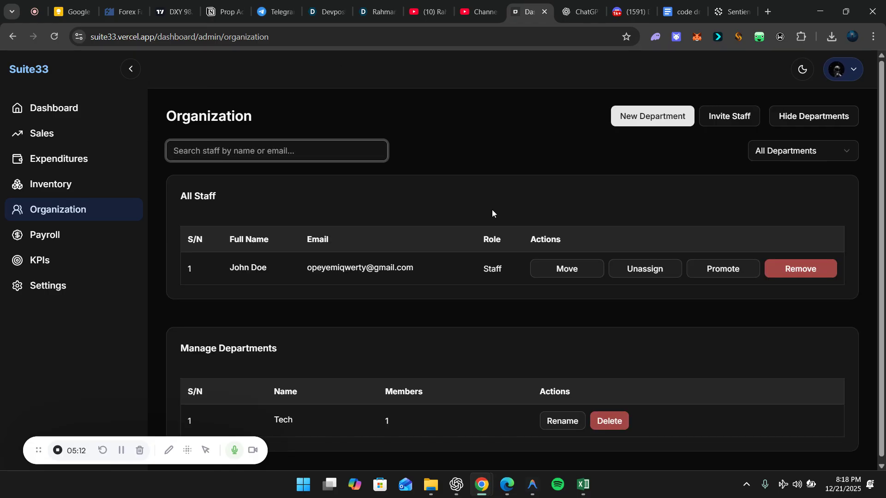
Cancel moving the staff member, then unassign them from the Tech department
click(576, 264)
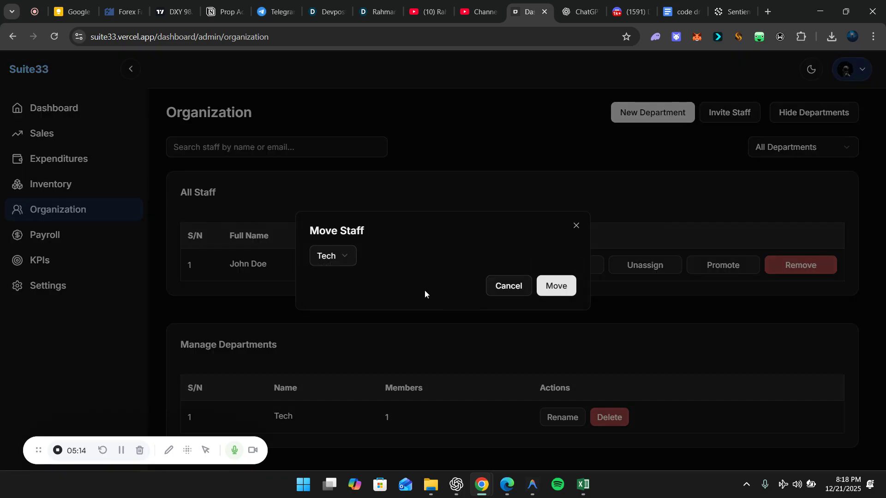
click(353, 257)
click(341, 253)
click(497, 289)
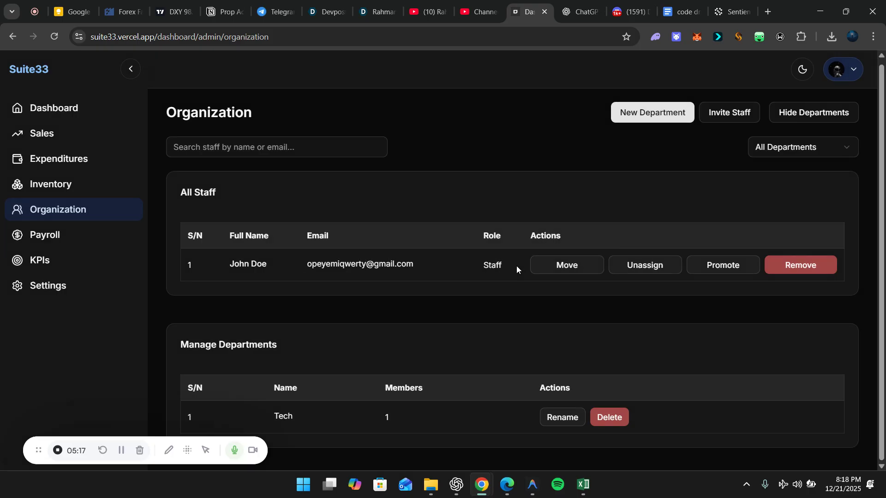
click(654, 265)
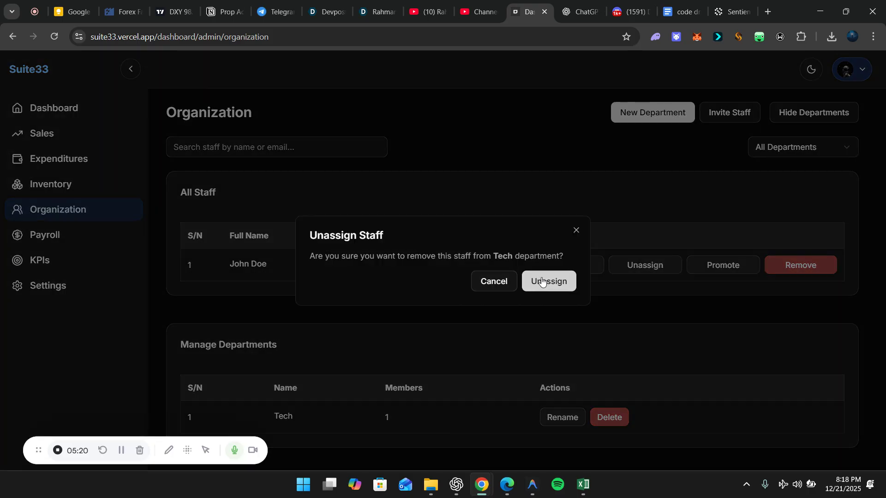
click(542, 283)
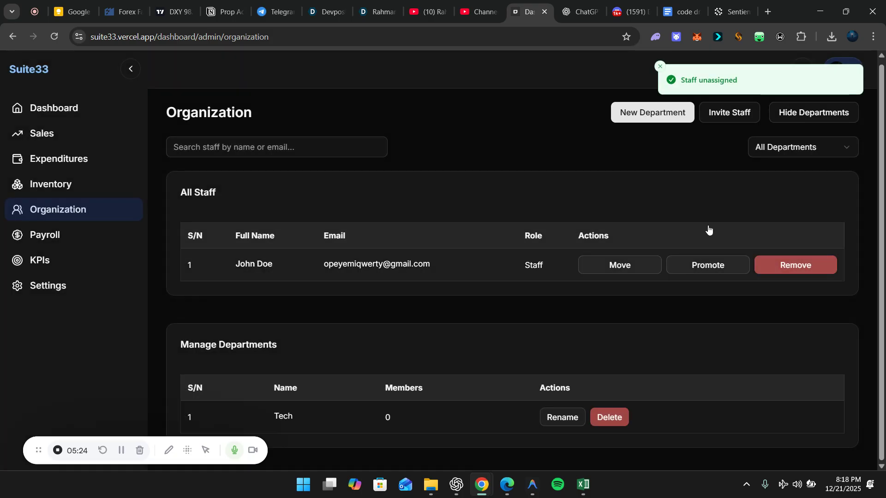
Filter the staff list to No Department, then to Tech
click(802, 147)
click(784, 206)
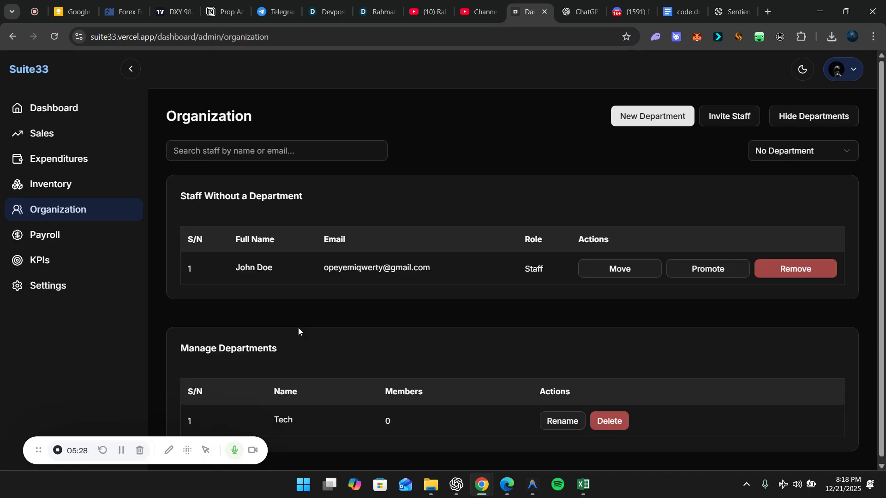
click(784, 153)
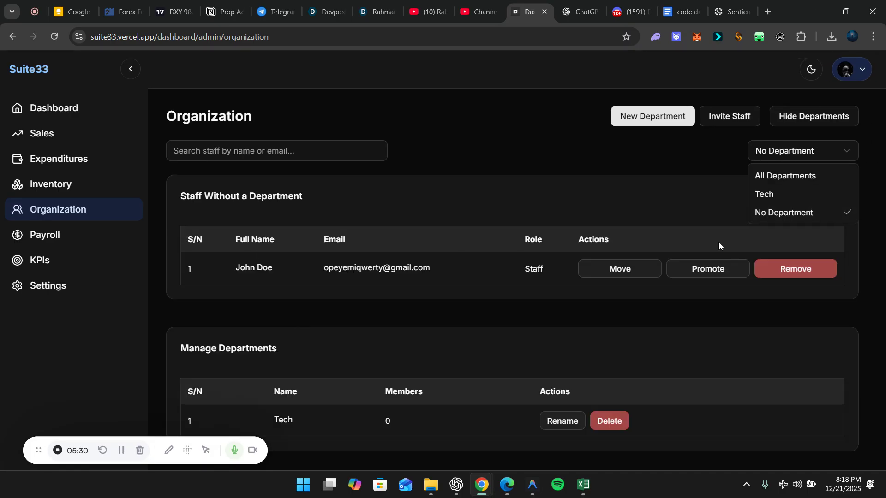
click(761, 192)
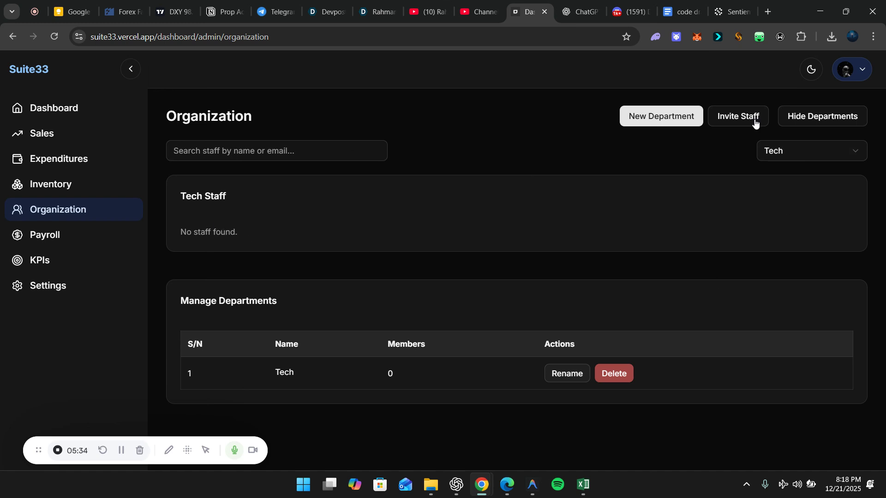
Bring up the Invite a Team Member form with email and department blank and role Staff
click(731, 116)
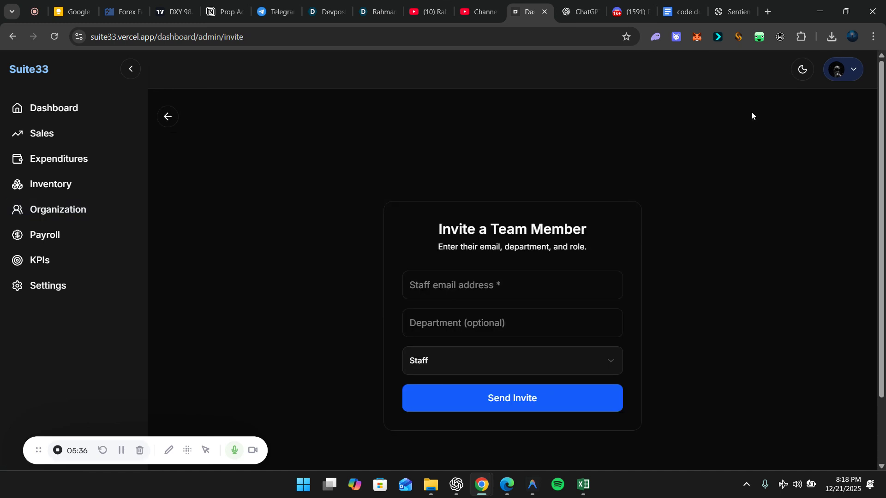
click(434, 280)
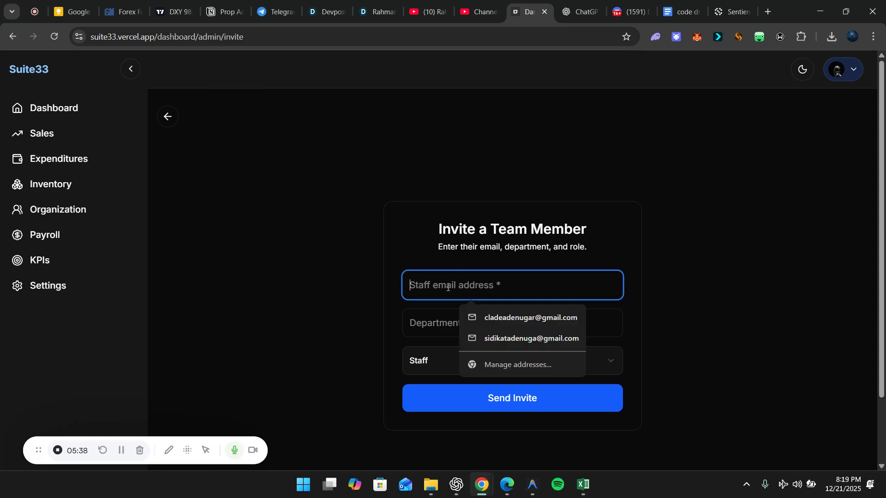
click(490, 327)
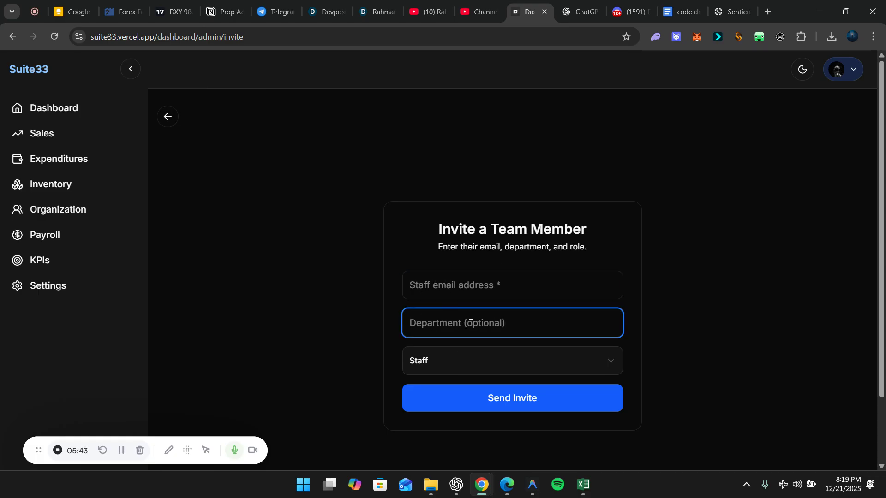
click(465, 361)
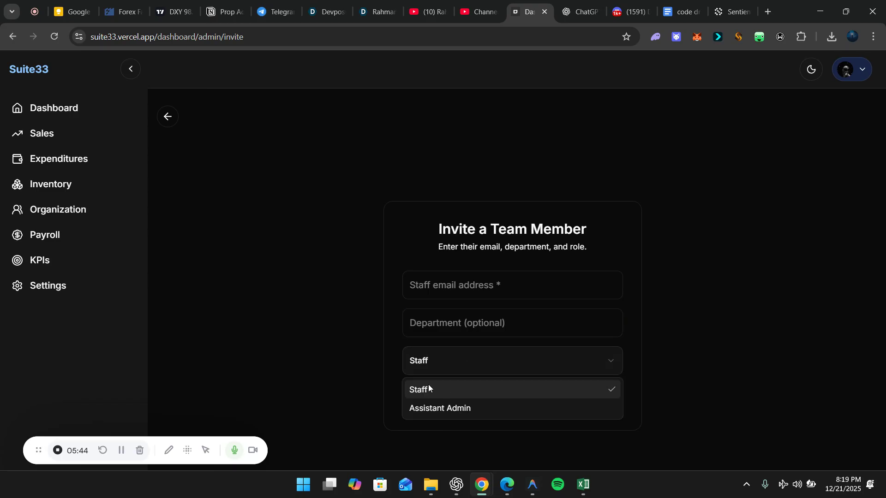
click(163, 115)
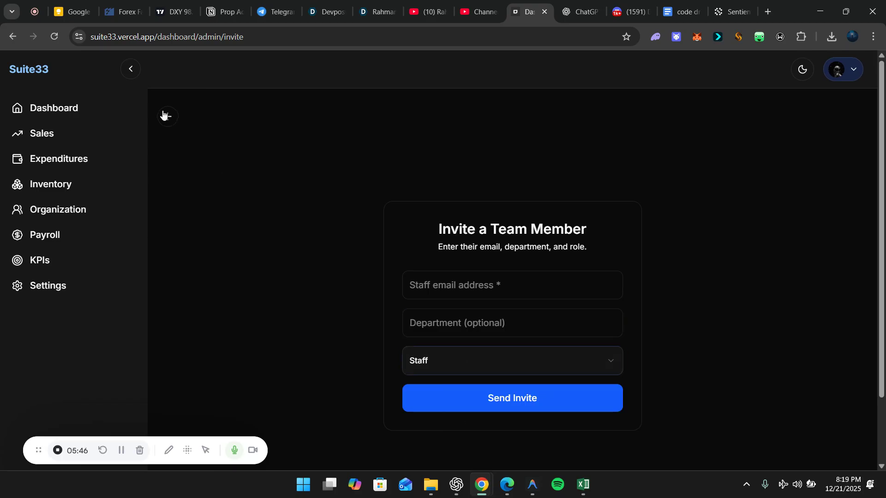
Promote the staff member to Assistant Admin from Organization, then go to Payroll
click(164, 119)
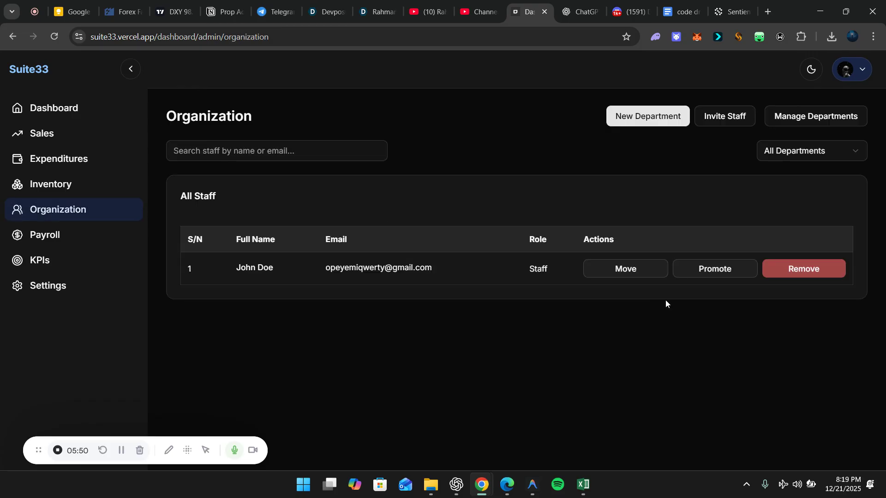
click(724, 275)
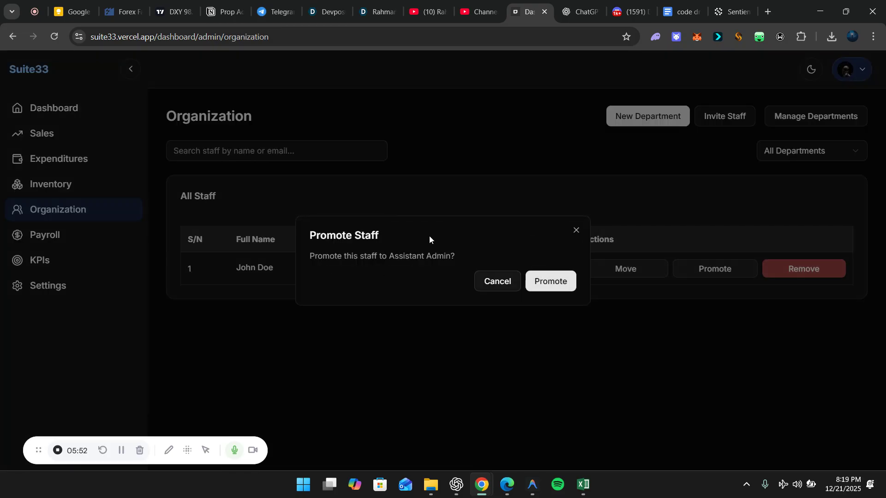
click(571, 280)
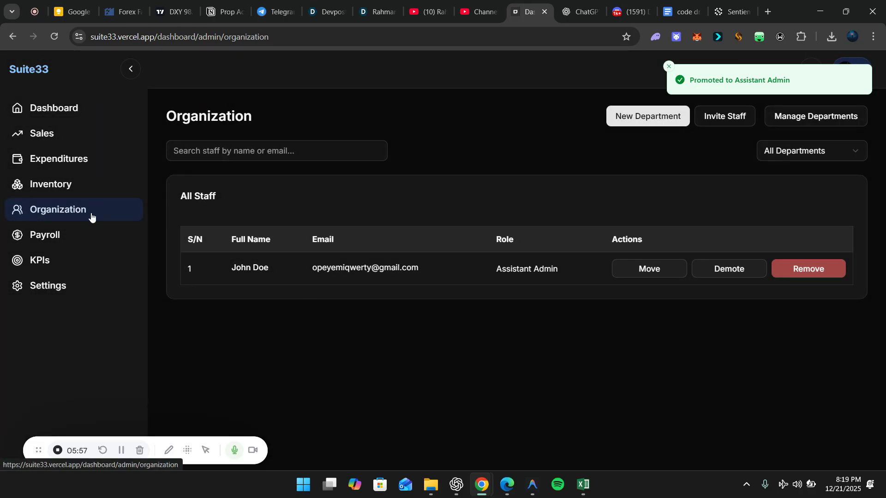
click(62, 240)
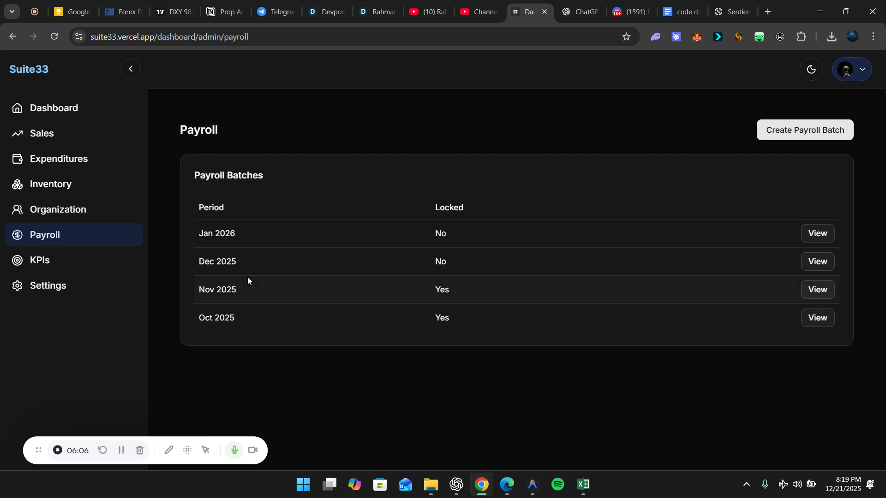
Review the Nov 2025 and Dec 2025 payroll batches
click(811, 294)
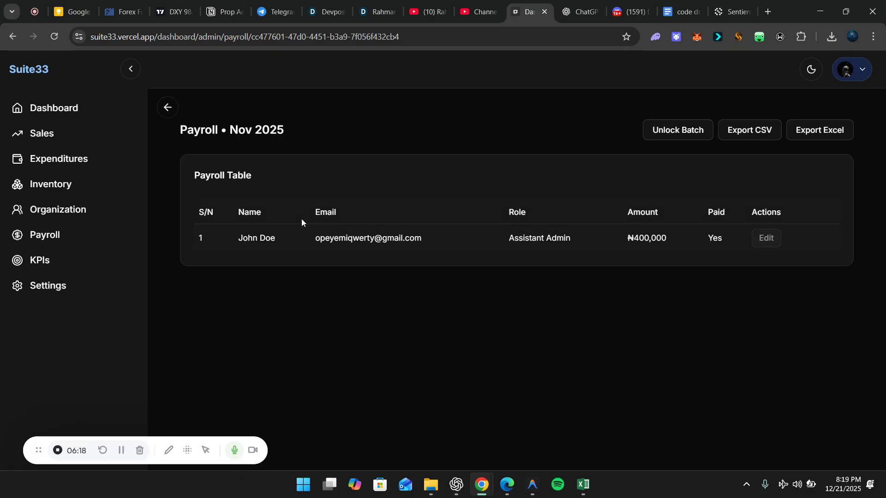
click(167, 110)
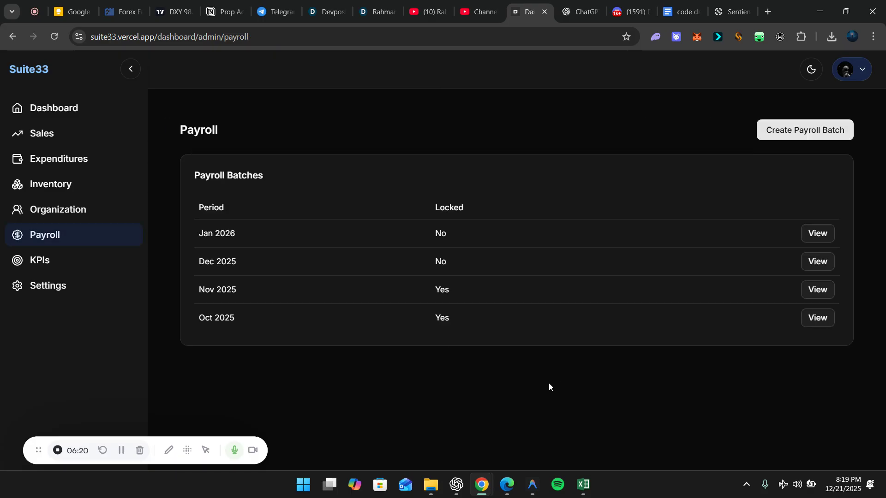
click(816, 261)
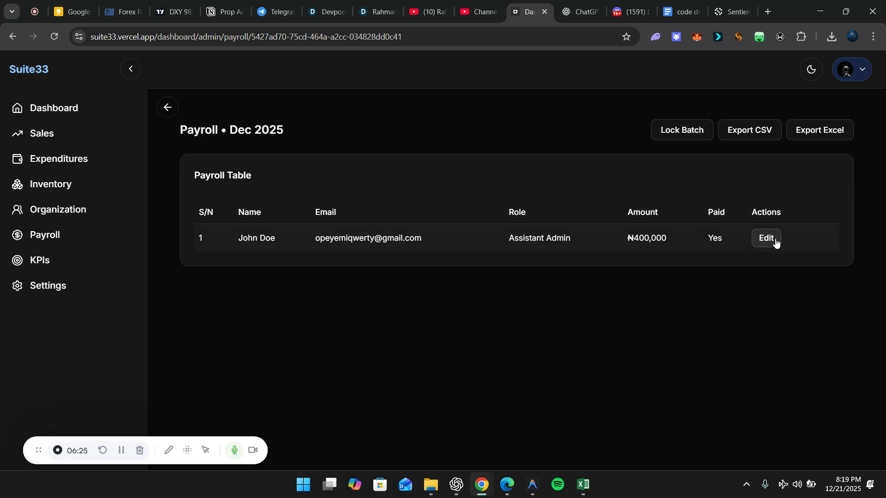
click(165, 109)
Open the Jan 2026 batch, lock it, then unlock it again
click(817, 235)
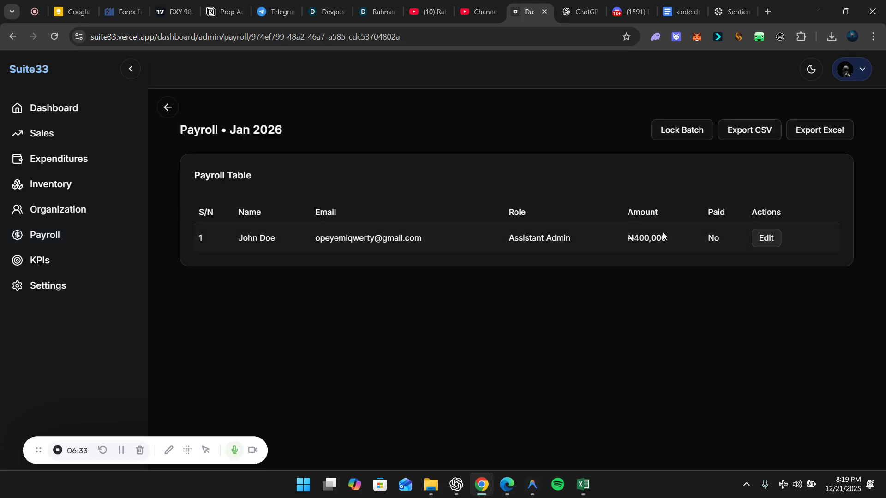
click(695, 127)
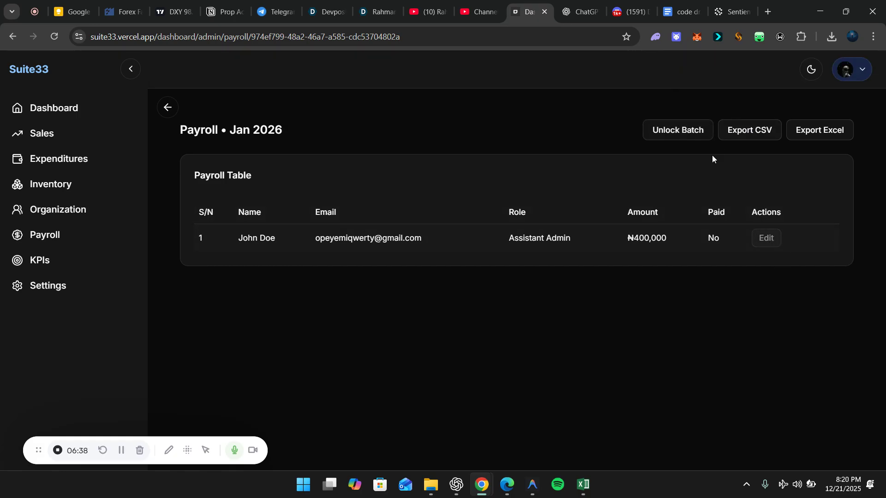
click(691, 133)
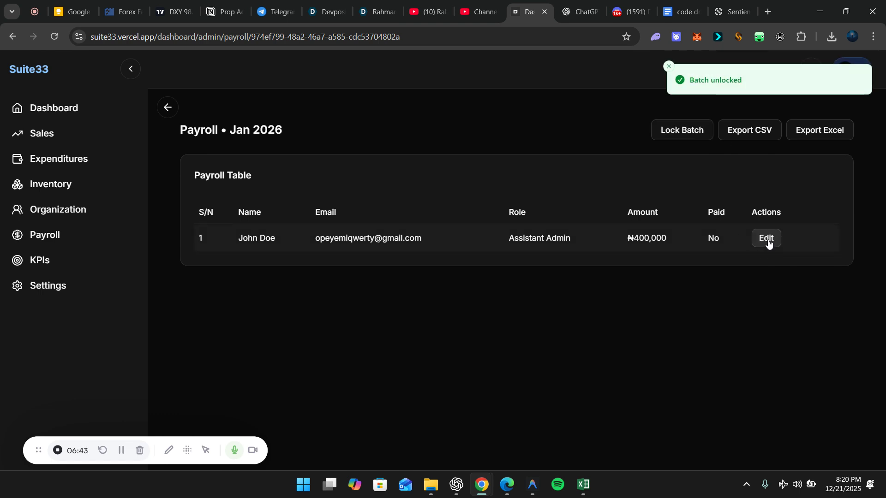
Edit the Jan 2026 entry to Paid with amount 500000, save, and lock the batch
click(766, 239)
click(358, 278)
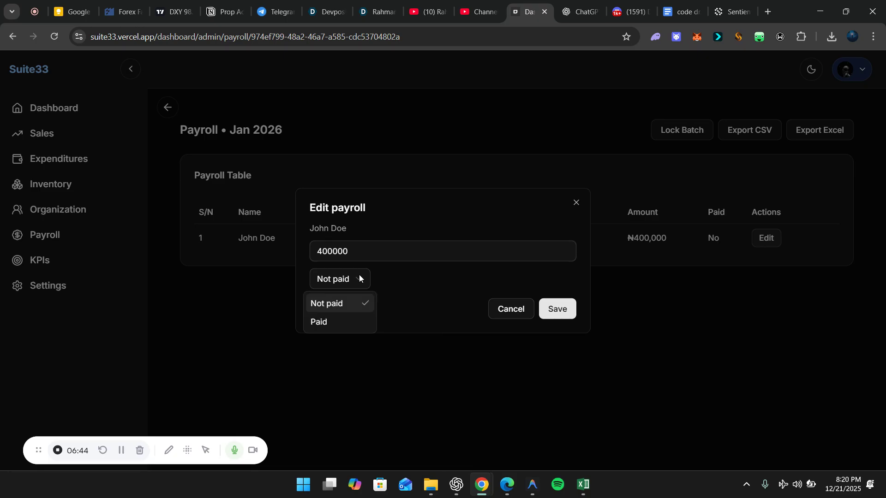
click(335, 326)
click(348, 247)
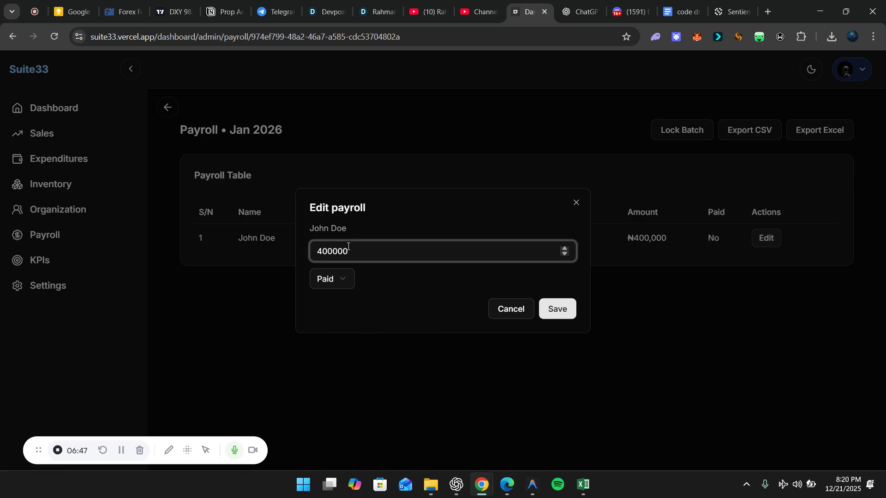
key(ctrl+a)
key(BackSpace)
text(50000)
key(BackSpace)
text(0)
click(569, 304)
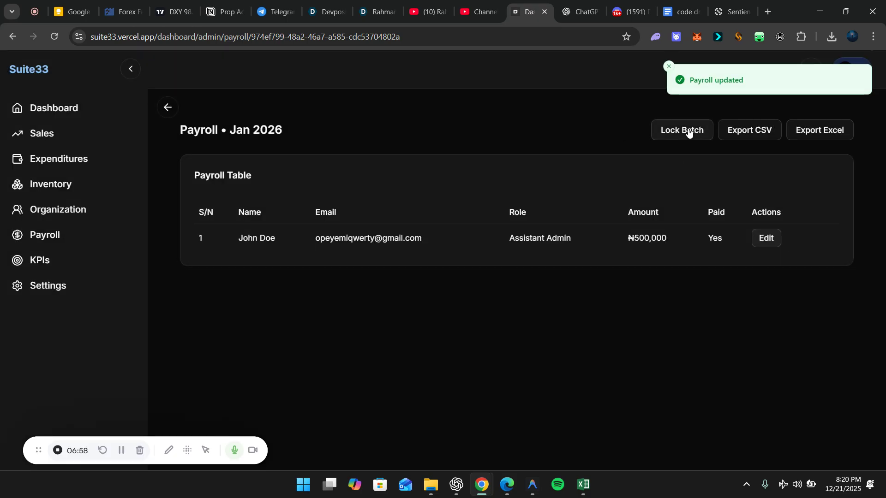
click(680, 131)
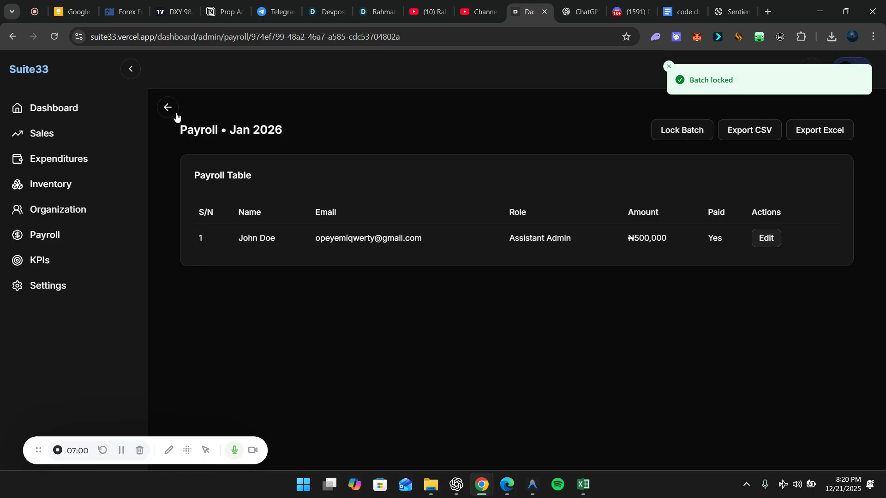
Start a staff KPI for the staff member named Sales Count, describing 50 sales this month
click(131, 237)
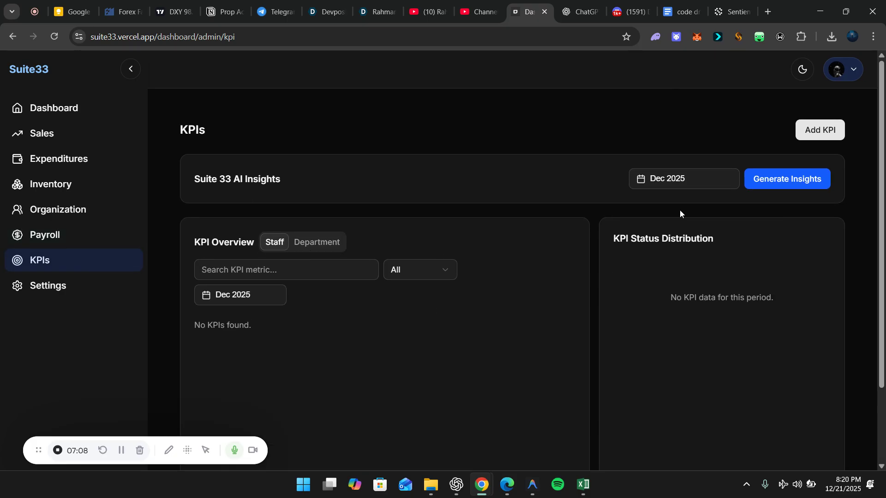
click(824, 129)
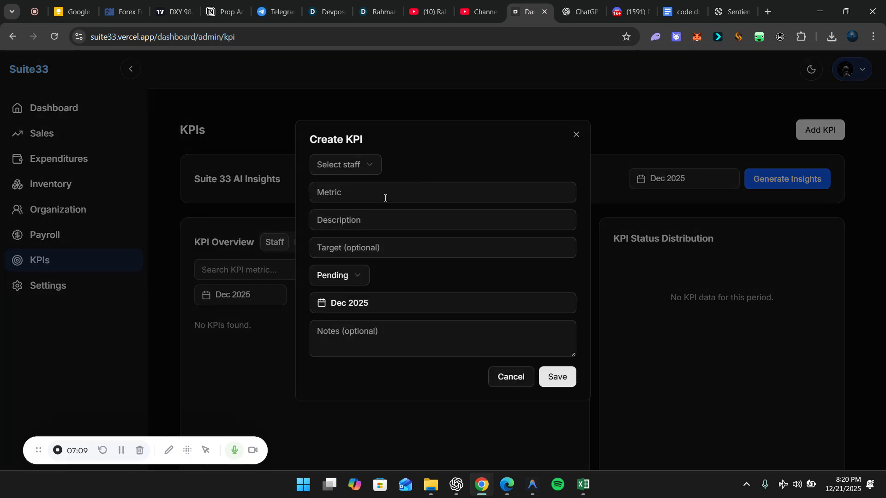
click(364, 162)
click(337, 191)
click(342, 197)
text(Sal)
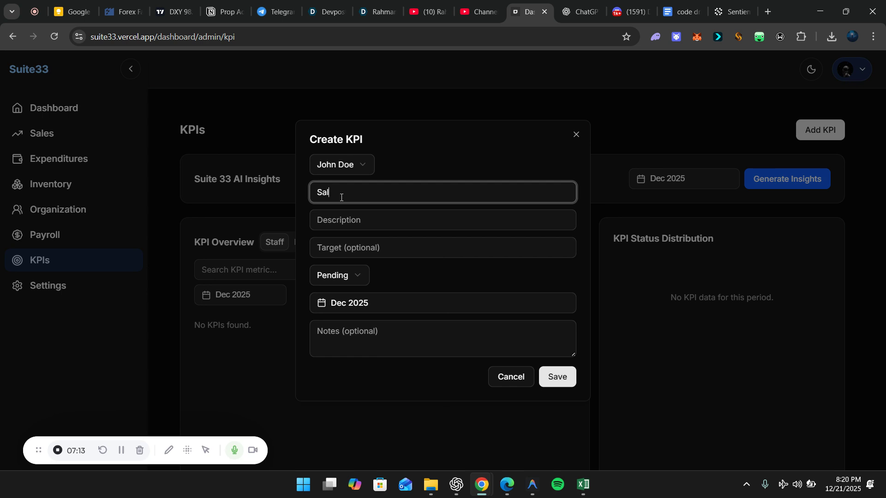
text(es Count)
click(341, 224)
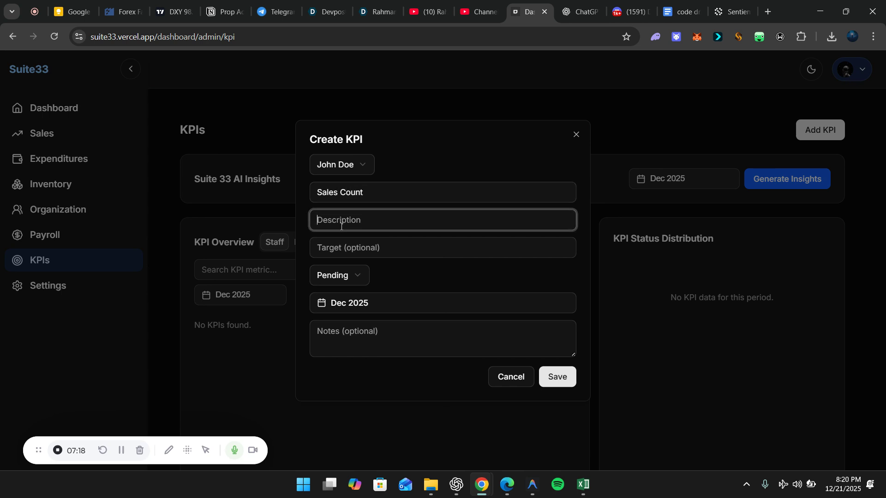
text(Make)
text( 50 sakl)
text(this )
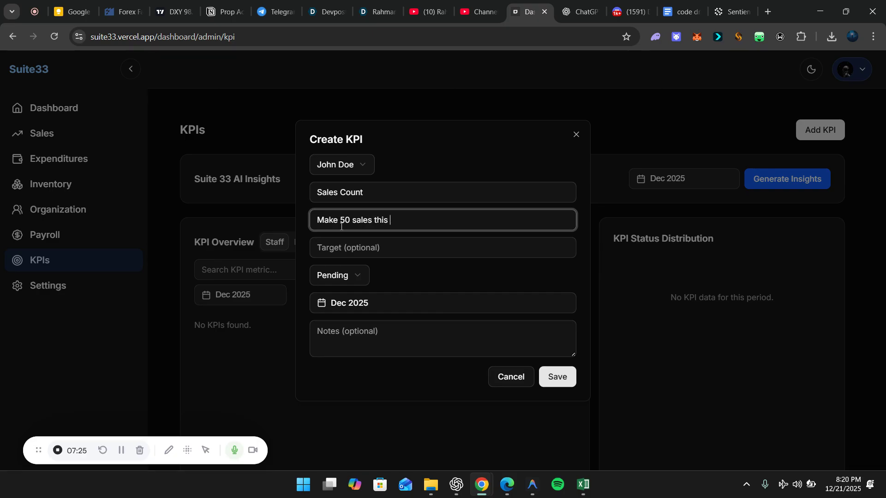
text(month.)
Set the KPI target to 50 and status to In Progress, then save it
click(349, 249)
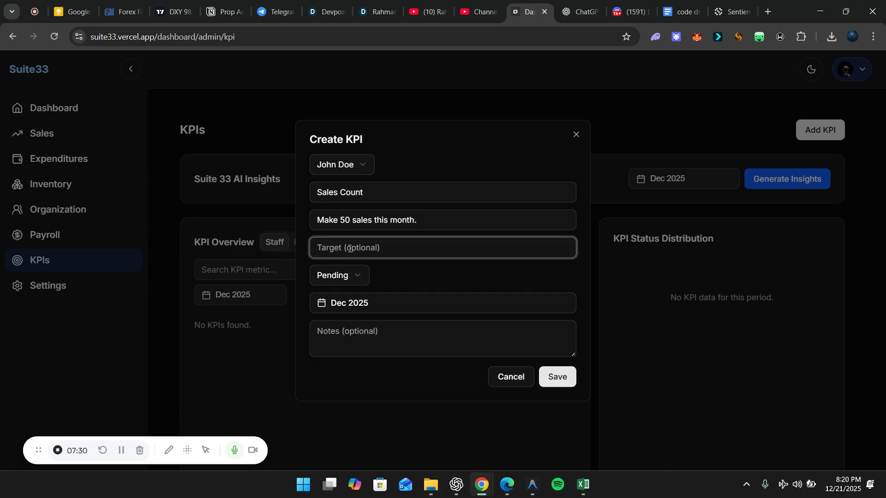
text(50)
click(350, 275)
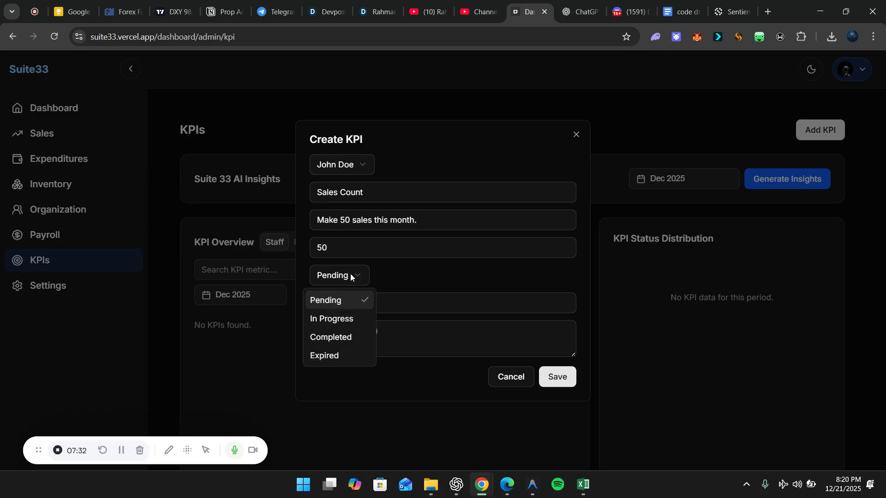
click(338, 318)
click(558, 375)
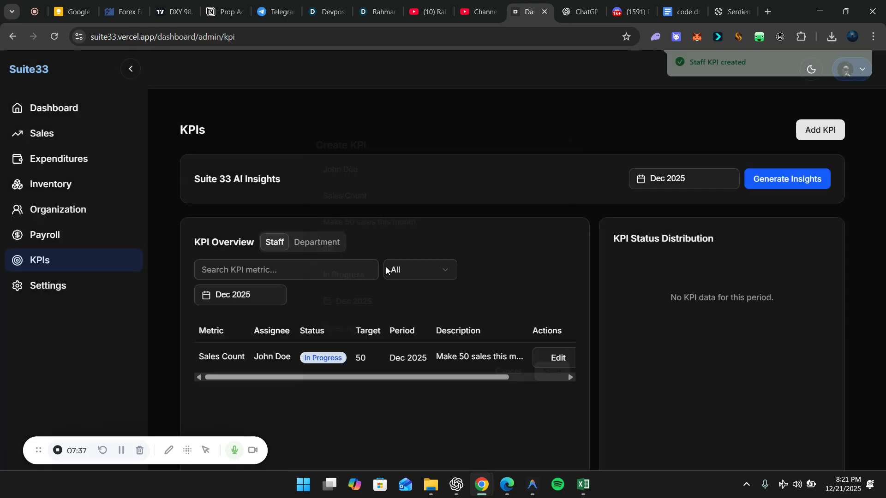
Switch the KPI overview to the Department tab
scroll(362, 330, down, 2)
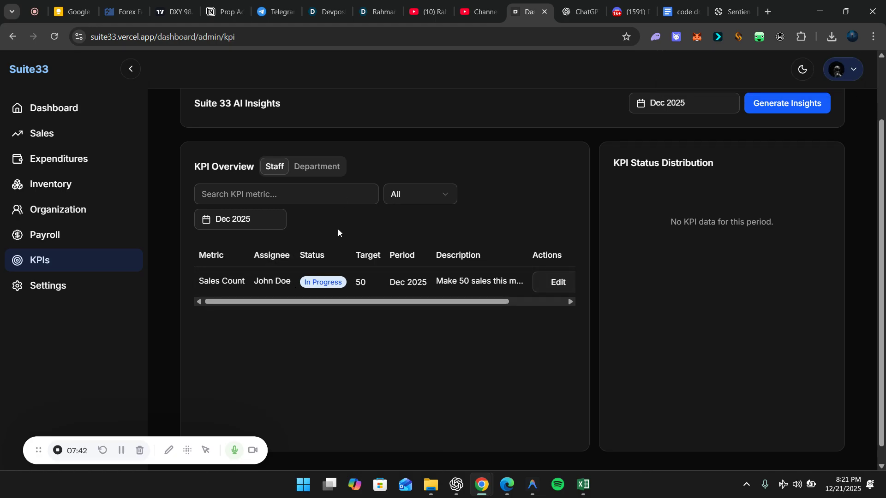
click(307, 173)
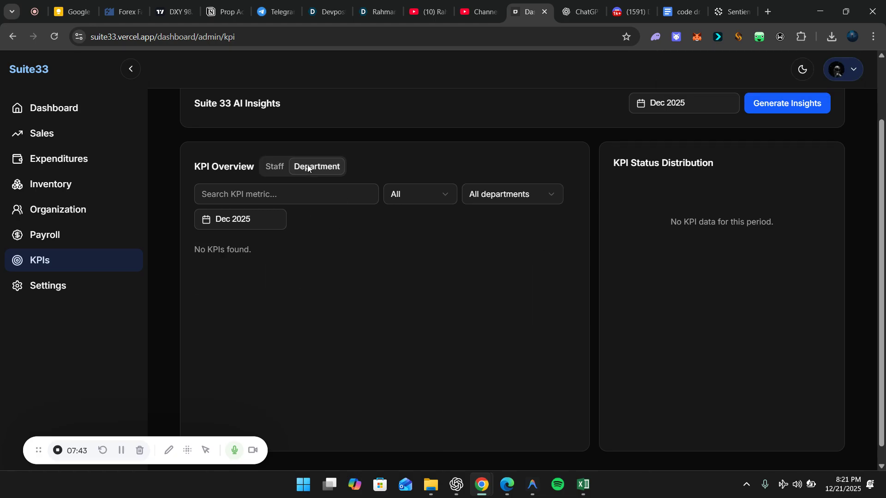
scroll(289, 236, up, 2)
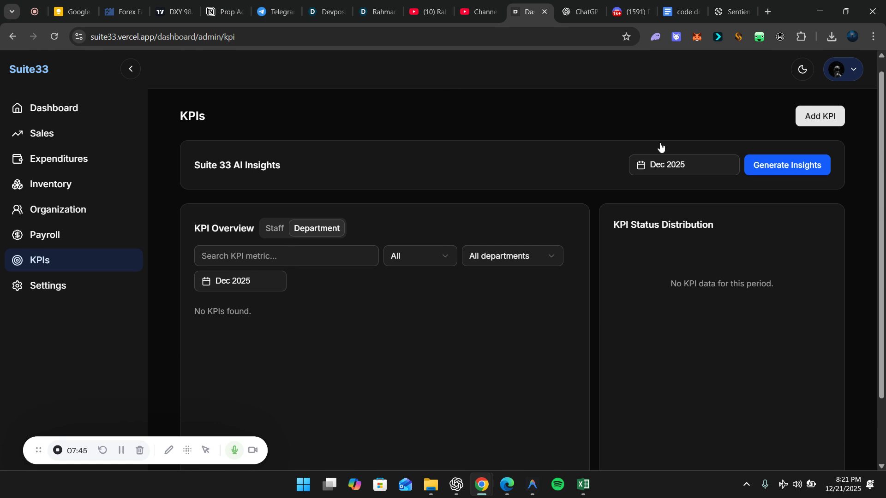
Start a department KPI for tech with metric Sales Count
click(819, 116)
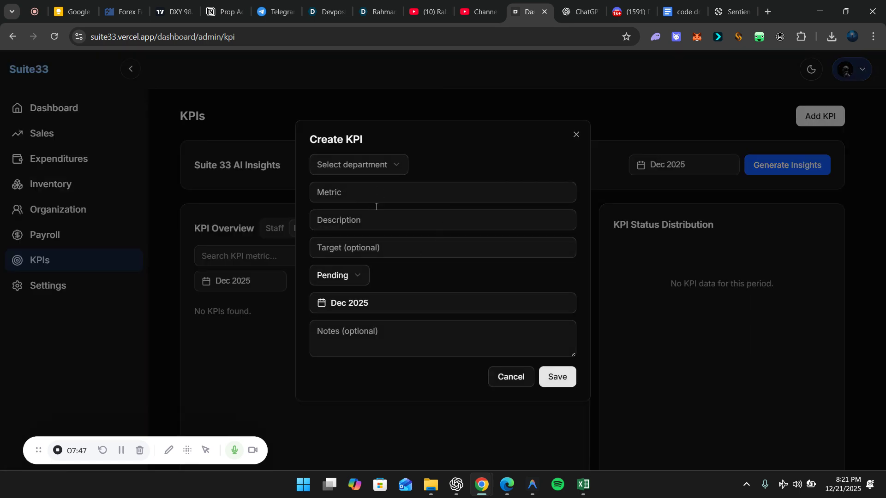
click(362, 192)
click(391, 161)
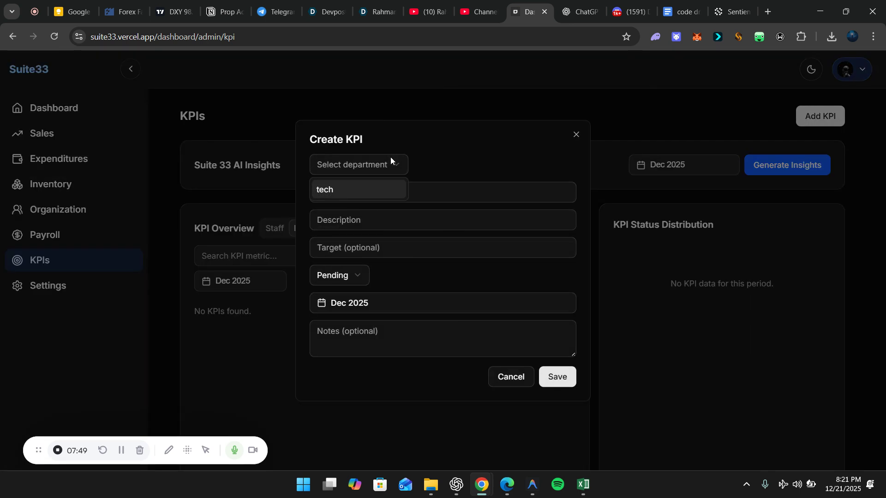
click(328, 190)
click(345, 197)
text(S)
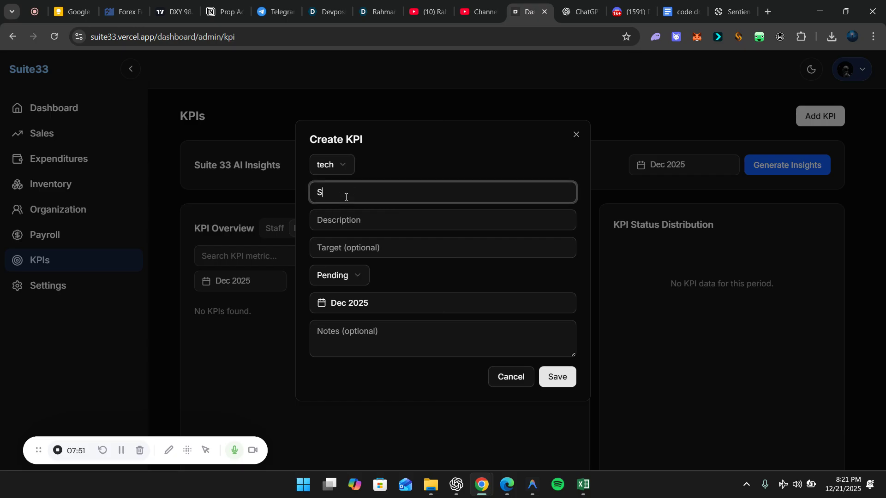
text(ales Count)
Add the description "Make 50 sales", target 50, keep status Pending, and save
click(356, 223)
text(50)
key(BackSpace)
key(BackSpace)
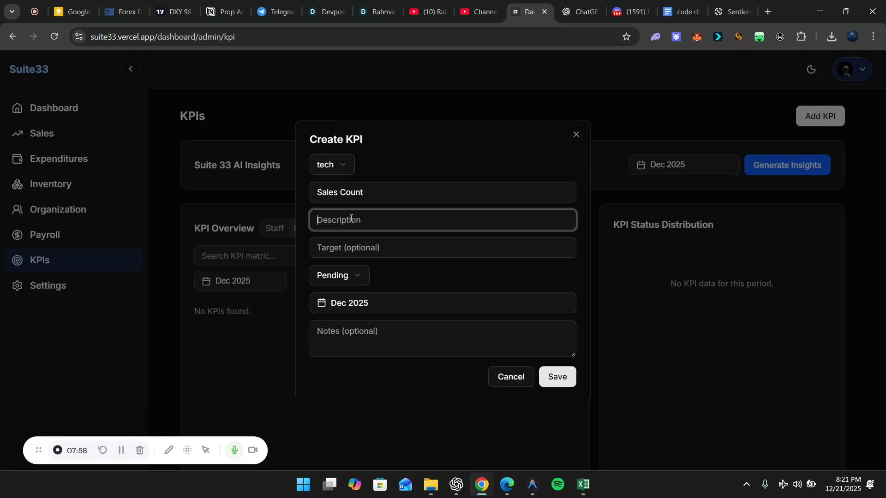
text(Mk)
text(ake)
text( 50 sale)
click(356, 246)
text(50)
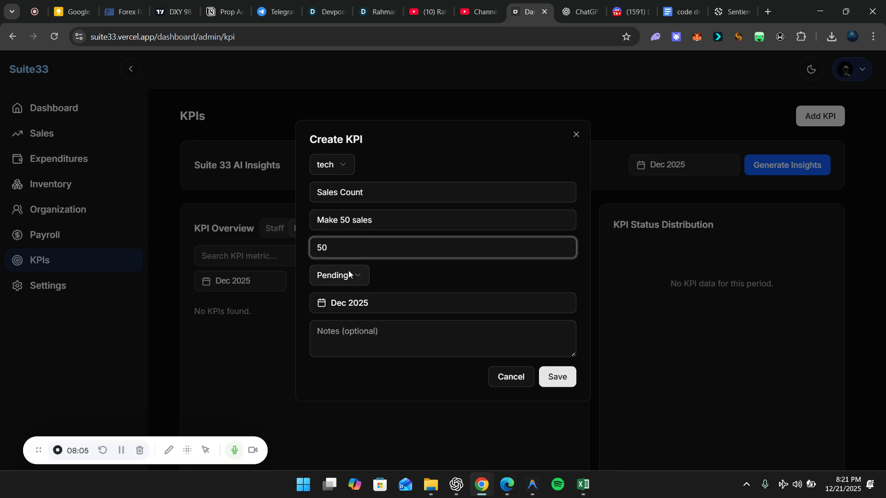
click(349, 274)
click(350, 300)
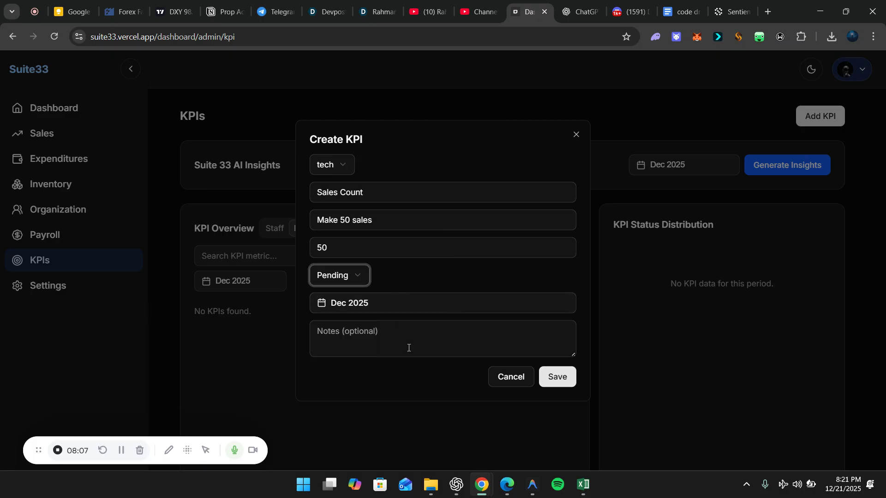
click(573, 374)
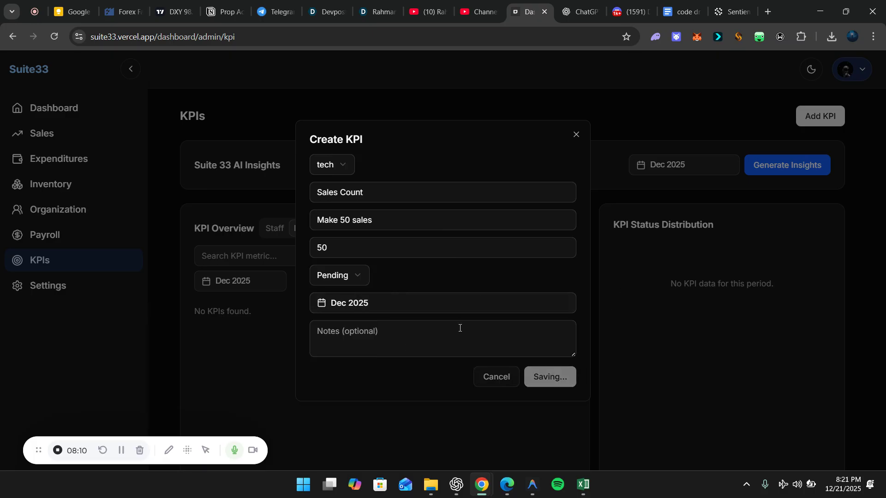
Filter the KPI list by Pending, then Completed, then back to all statuses
scroll(461, 329, down, 1)
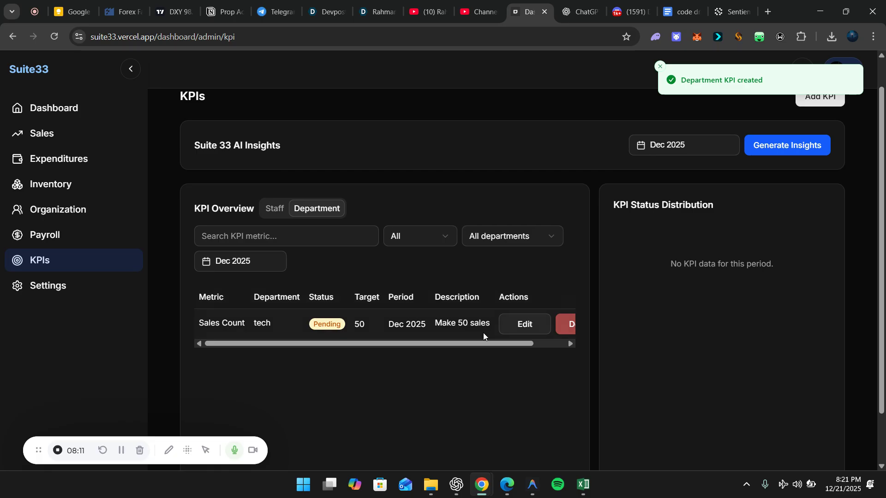
scroll(488, 339, right, 1)
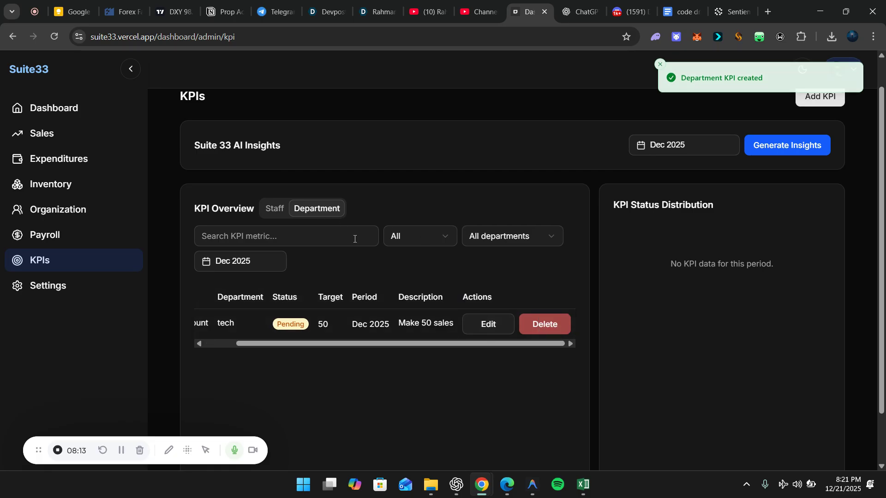
click(431, 236)
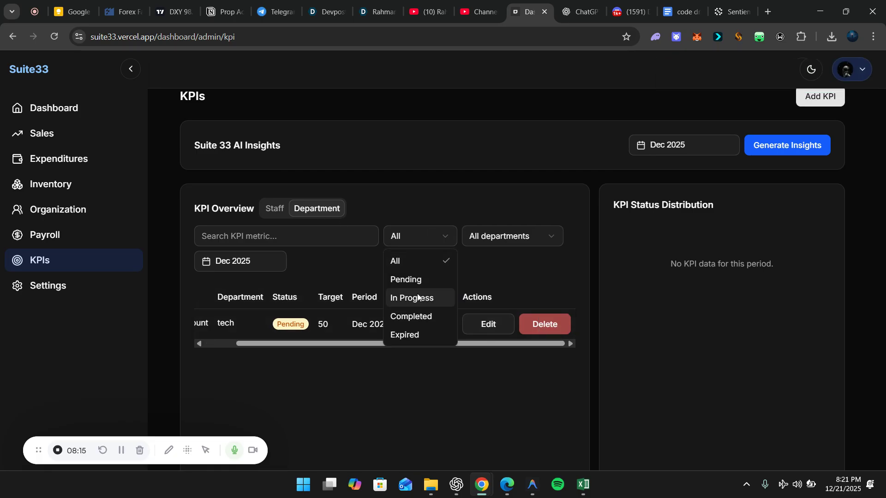
click(451, 279)
click(436, 236)
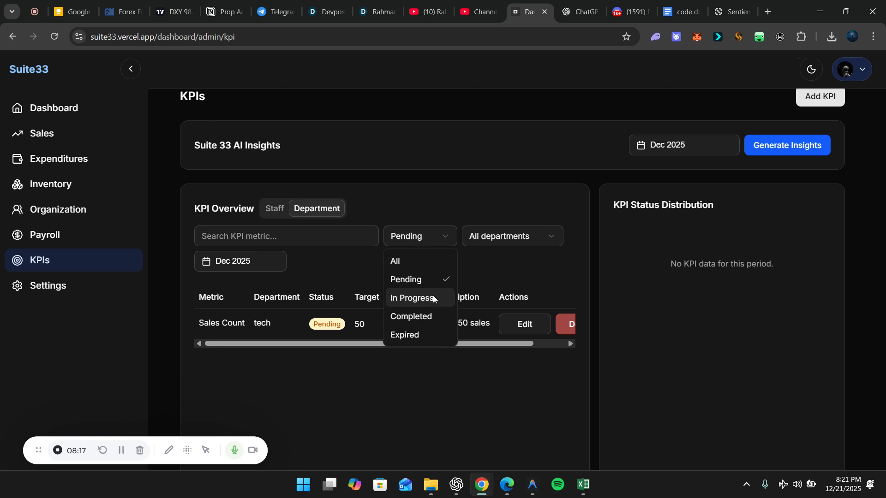
click(419, 315)
click(425, 237)
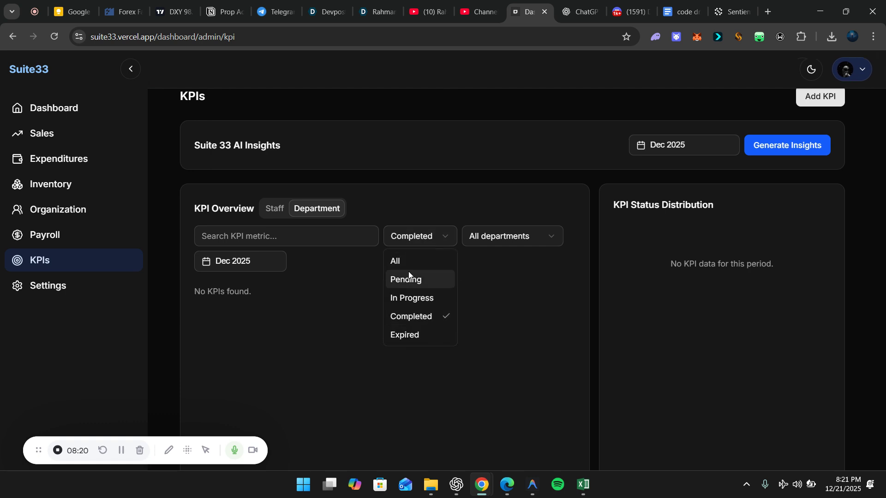
click(406, 264)
Change the Sales Count KPI status to In Progress and save
click(525, 322)
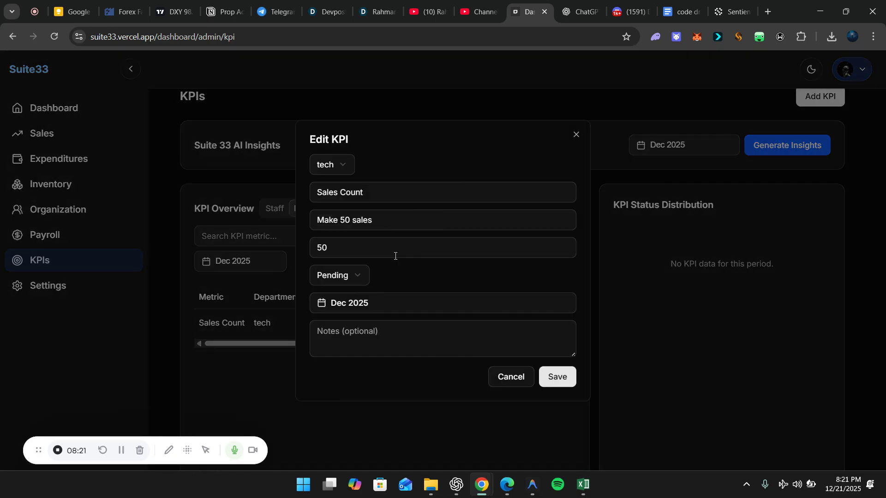
click(337, 282)
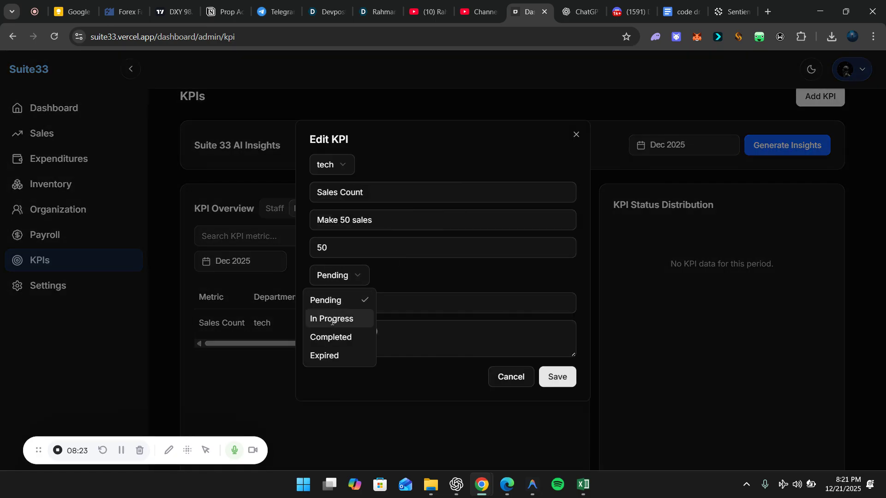
click(331, 319)
click(557, 376)
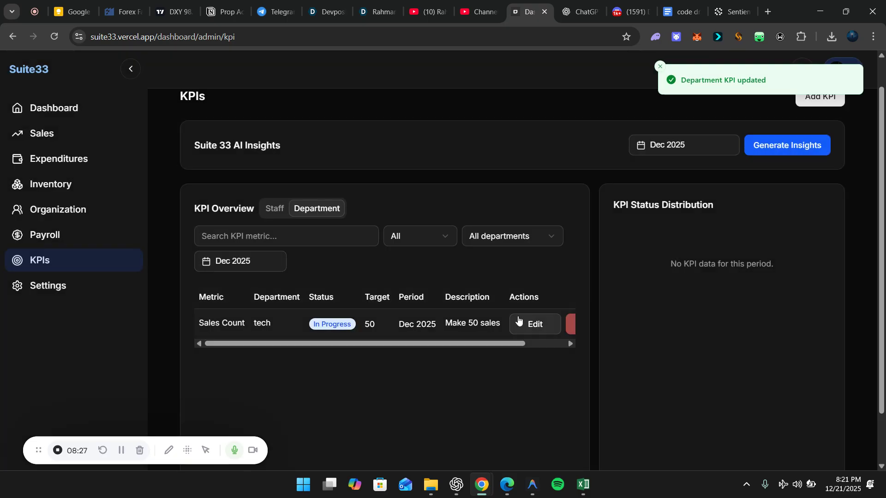
Check the department filter, then view staff KPIs with the status filter left at All
scroll(526, 323, right, 2)
click(512, 235)
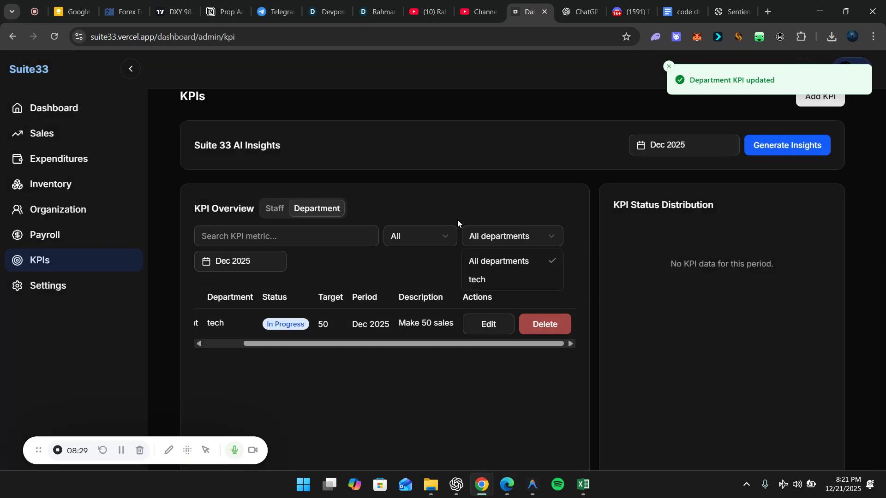
click(267, 210)
click(267, 210)
click(423, 240)
click(295, 253)
click(423, 237)
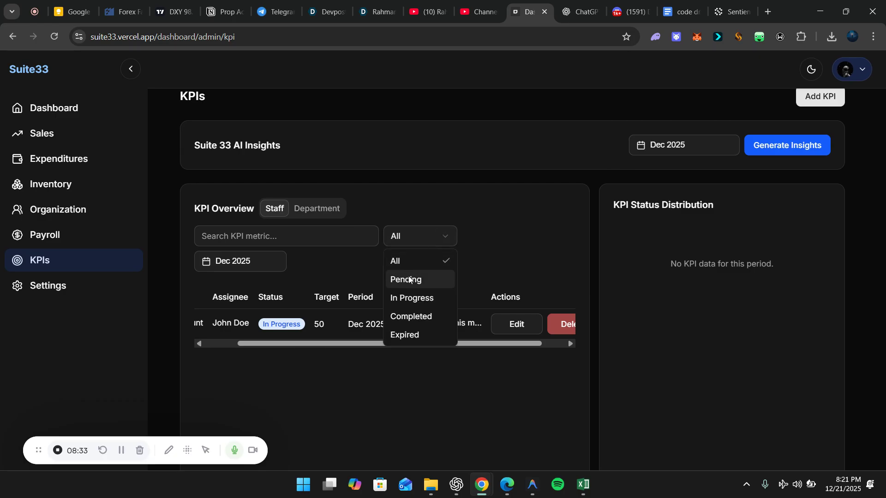
click(414, 235)
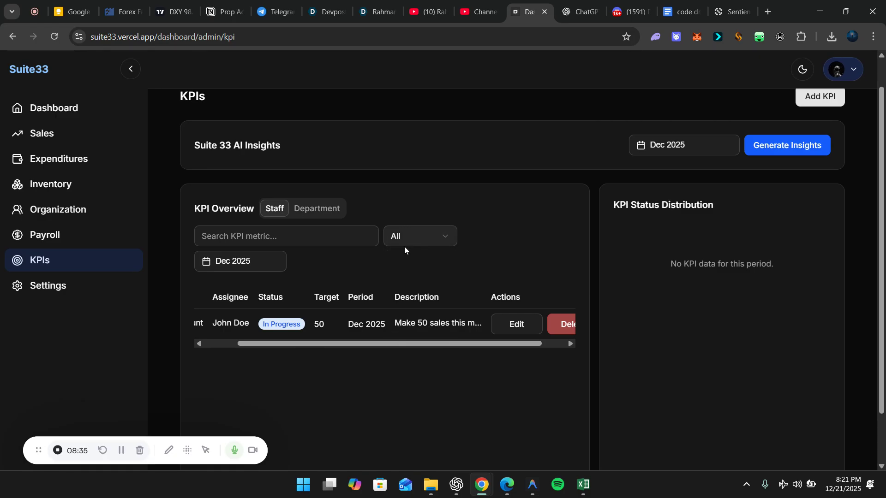
Return to department KPIs and review the updated In Progress Sales Count entry
scroll(399, 316, left, 2)
scroll(400, 313, left, 1)
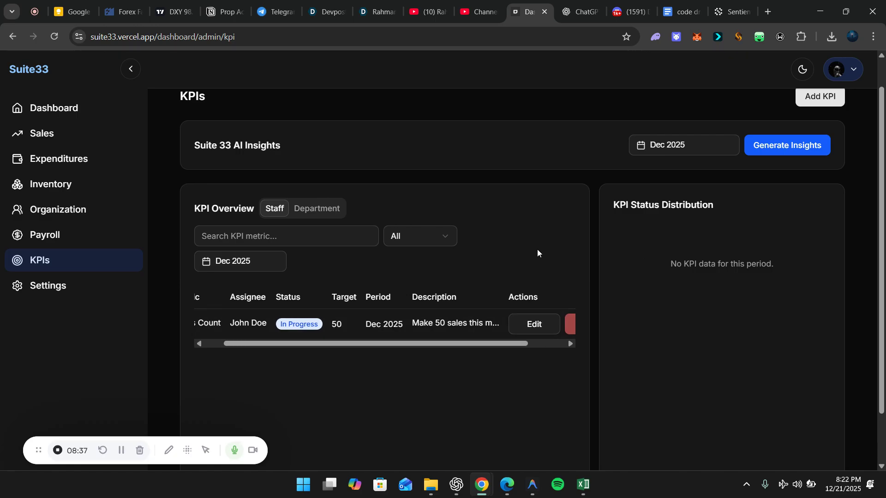
click(338, 210)
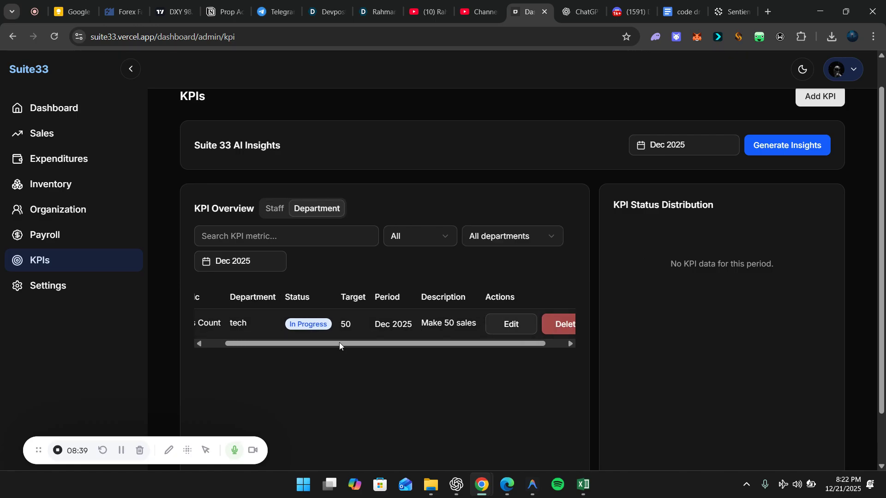
scroll(400, 344, up, 1)
scroll(388, 345, right, 3)
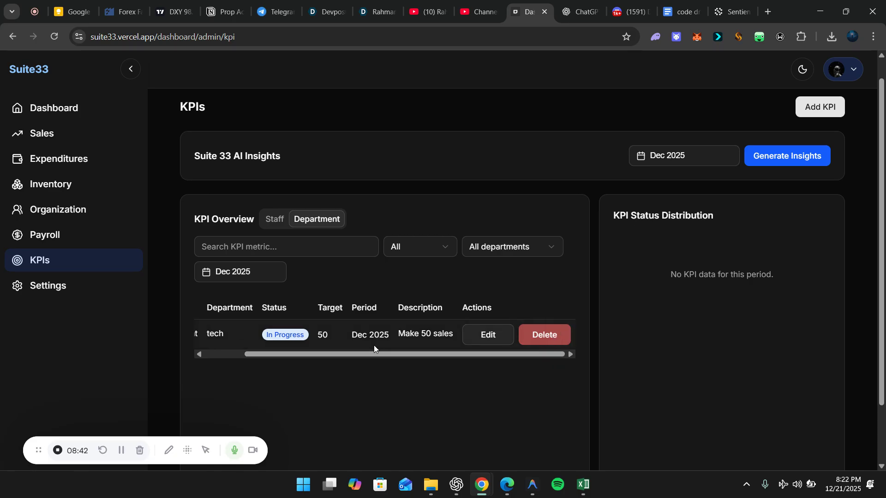
scroll(374, 345, left, 3)
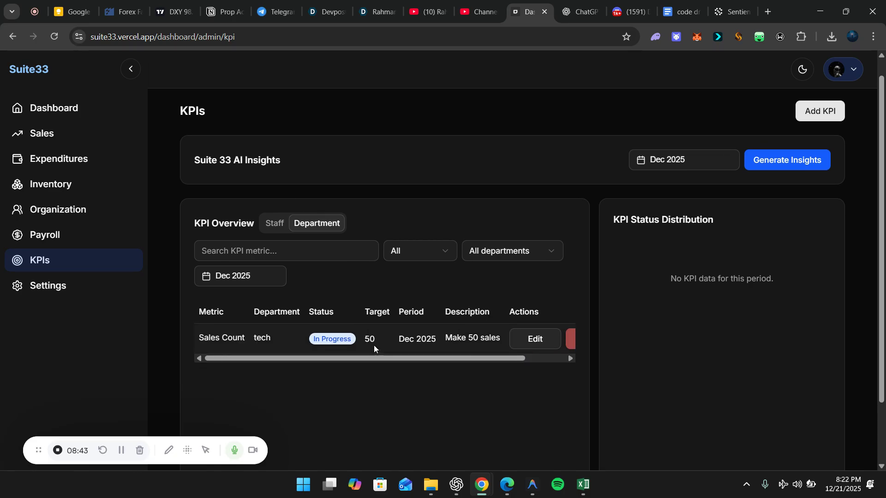
scroll(373, 344, up, 1)
scroll(397, 362, down, 1)
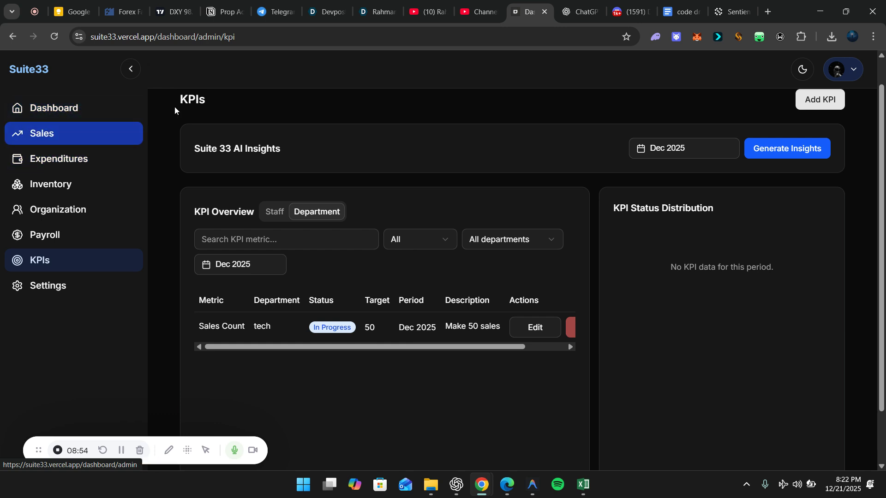
scroll(448, 269, up, 1)
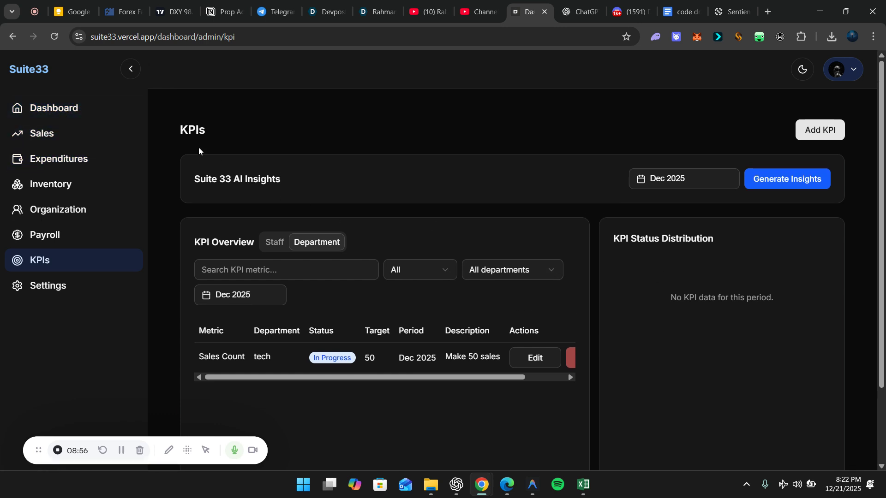
scroll(449, 364, right, 2)
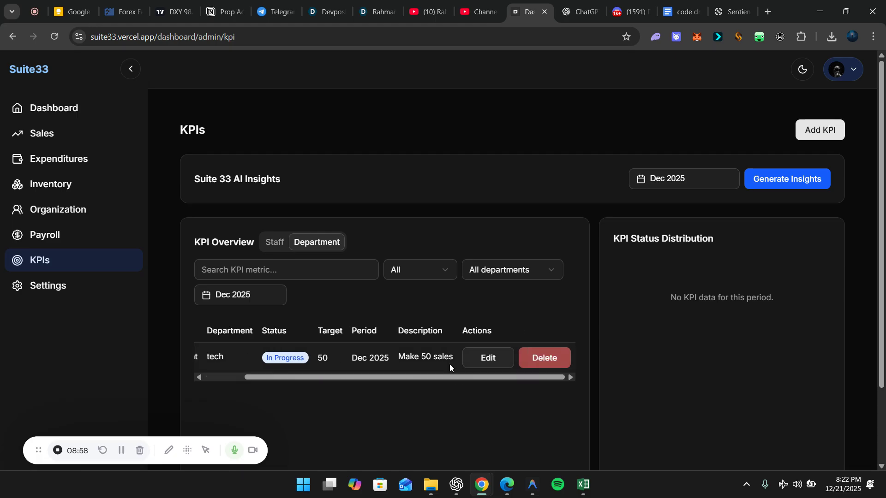
Visit the Sales page, then the Expenditures page
click(53, 144)
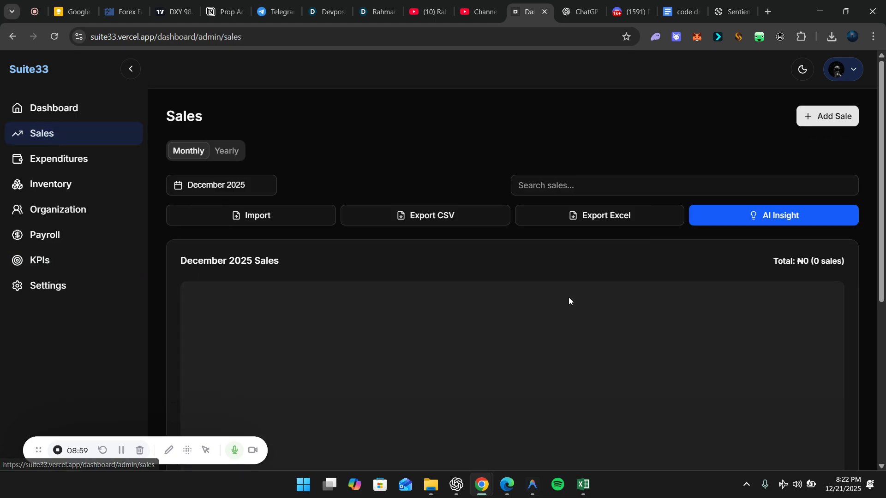
scroll(520, 355, down, 1)
click(115, 167)
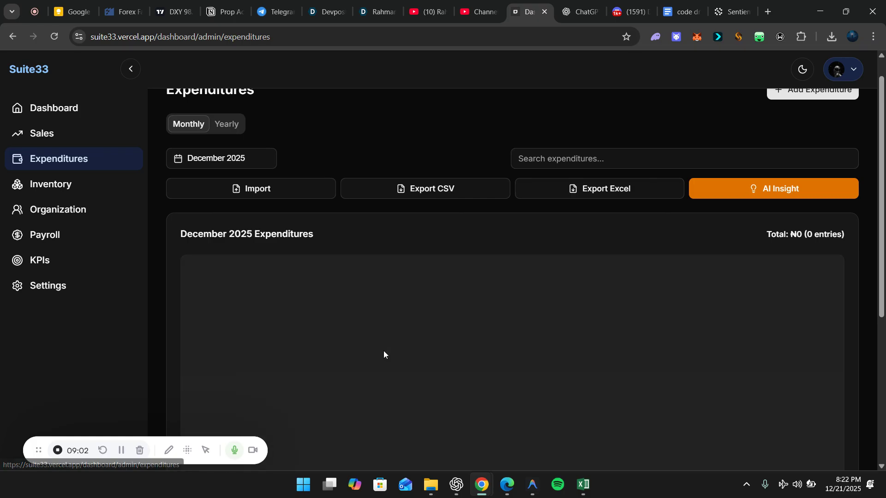
Return to the Suite33 landing page via the logo and scroll through it
click(21, 67)
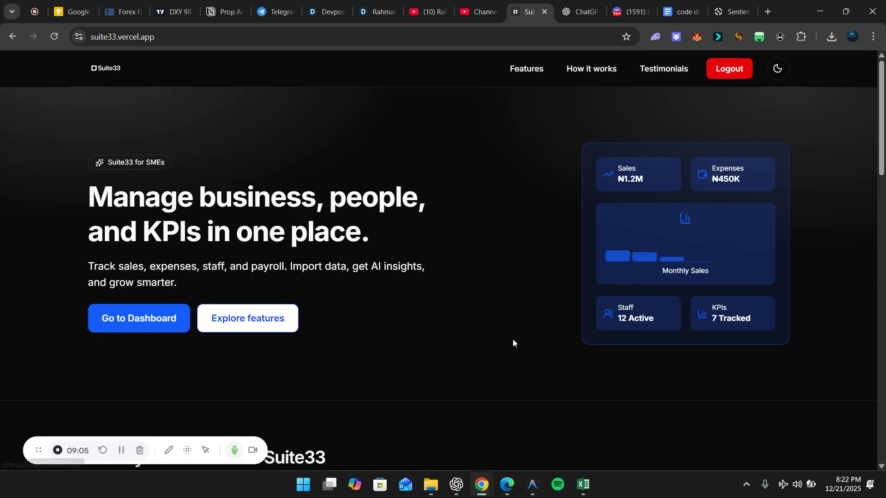
scroll(513, 339, down, 5)
scroll(513, 339, down, 3)
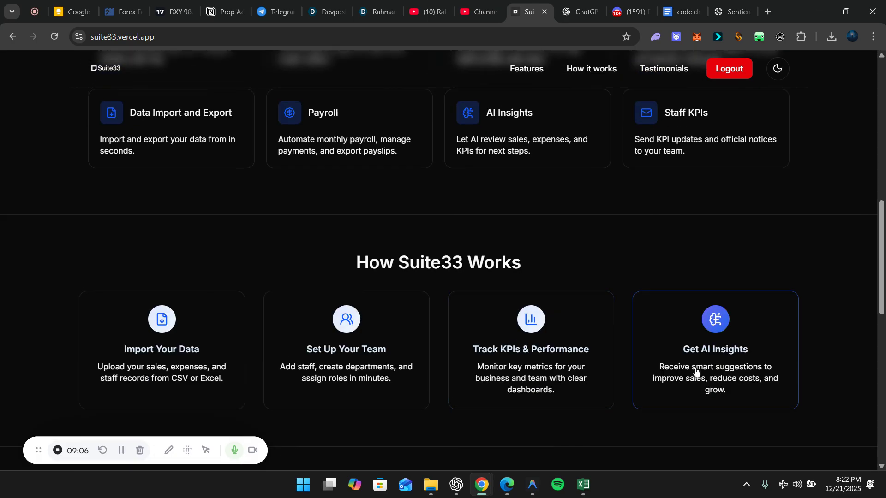
scroll(561, 332, up, 10)
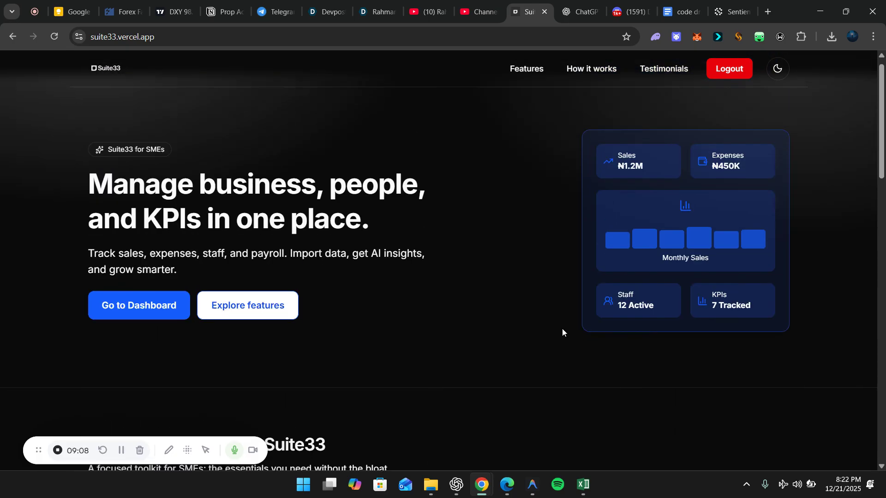